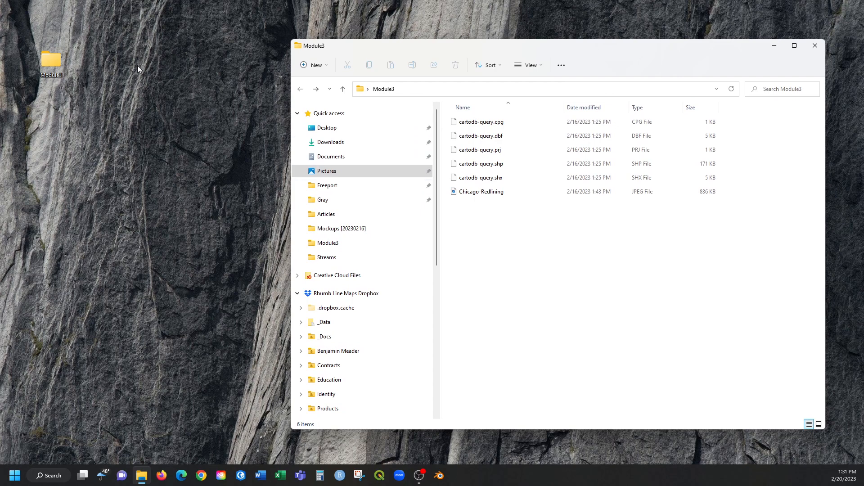
View the Chicago-Redlining image from the Module3 folder at full window size, close it, and highlight cartodb-query.cpg.
double_click(523, 191)
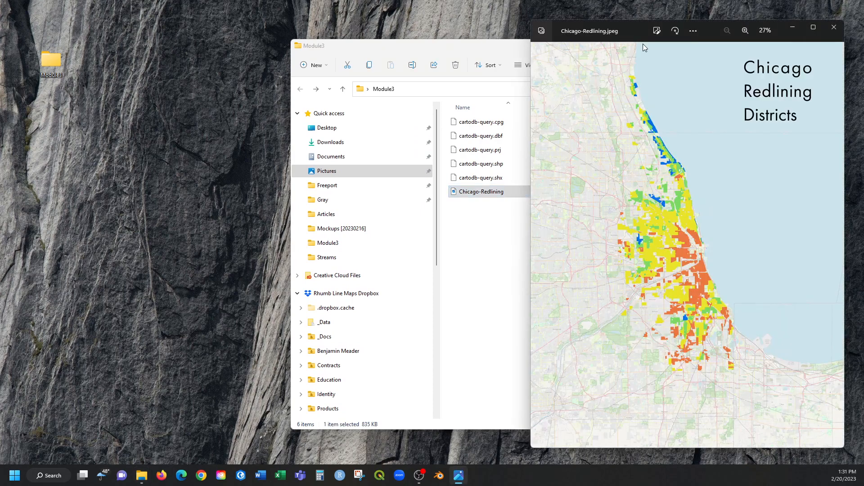
double_click(628, 25)
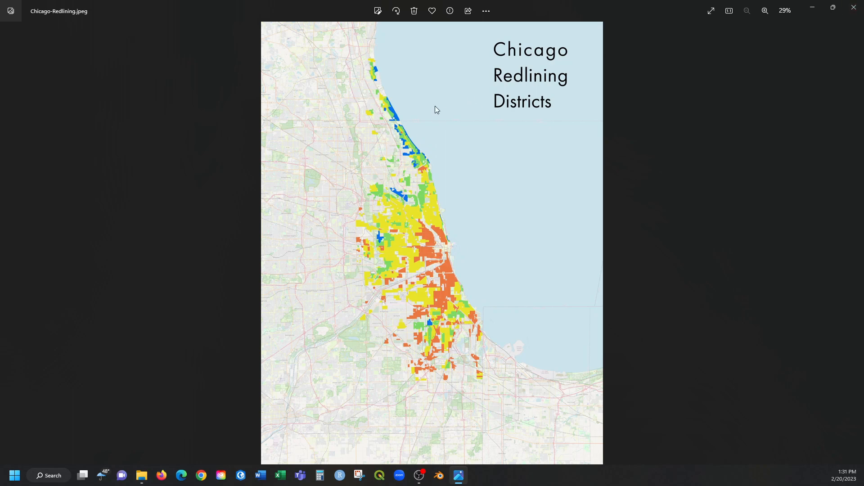
left_click(860, 4)
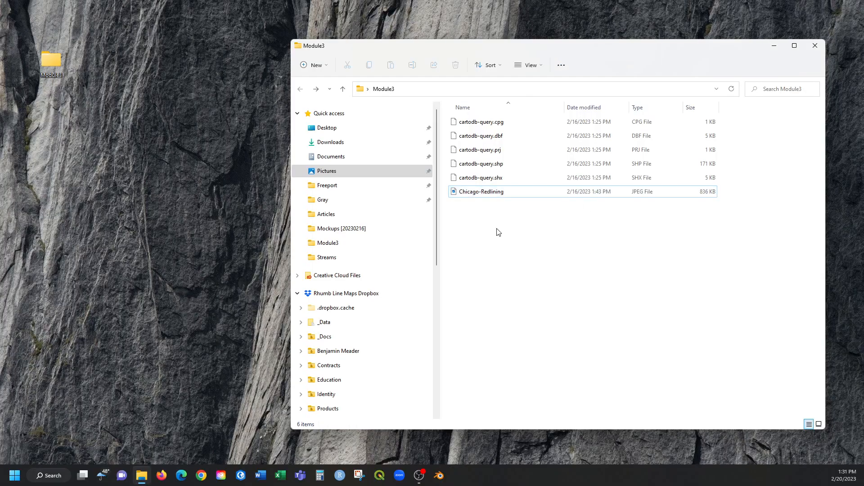
left_click(499, 177)
left_click(498, 122)
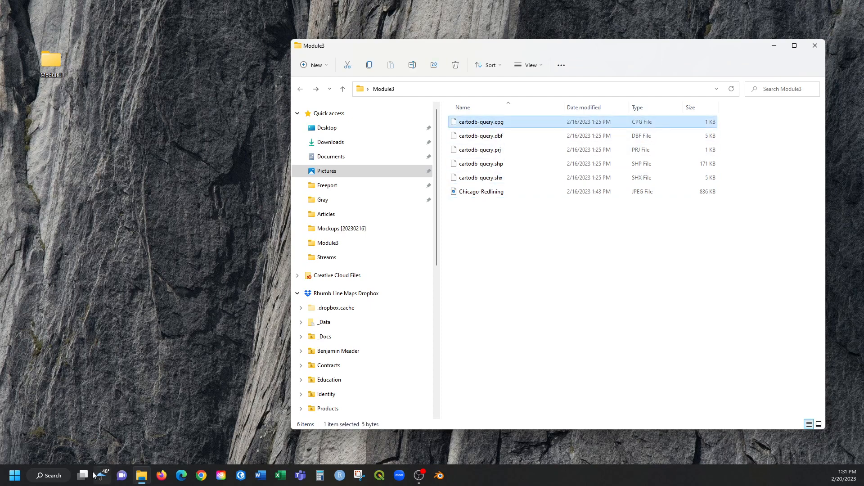
Switch to Firefox, visit the Mapping Inequality redlining site, block location access, find its Downloads & Data link, and close the browser.
left_click(162, 475)
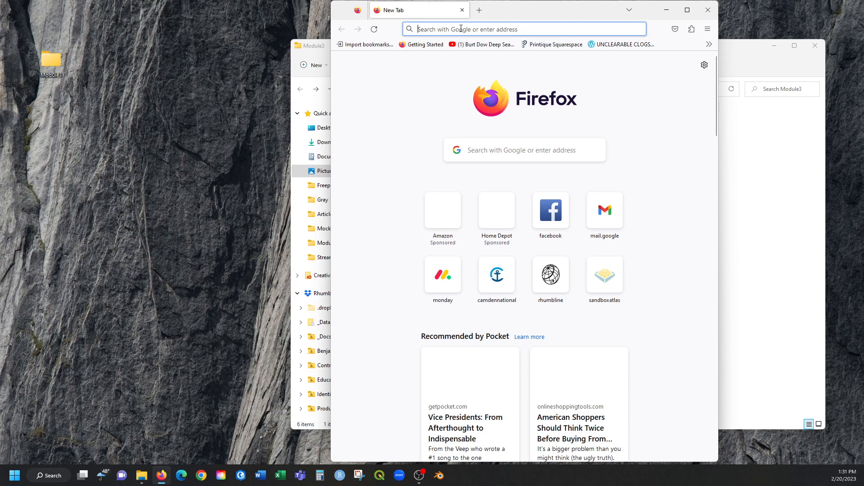
type("mapping in")
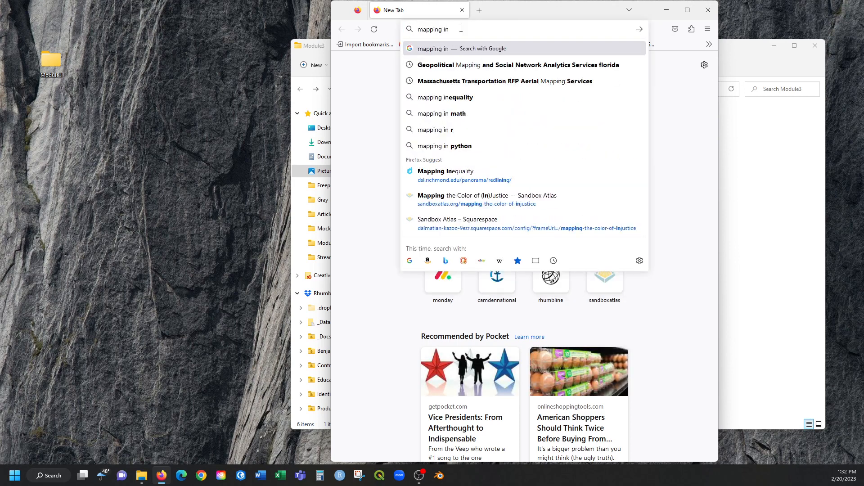
left_click(474, 180)
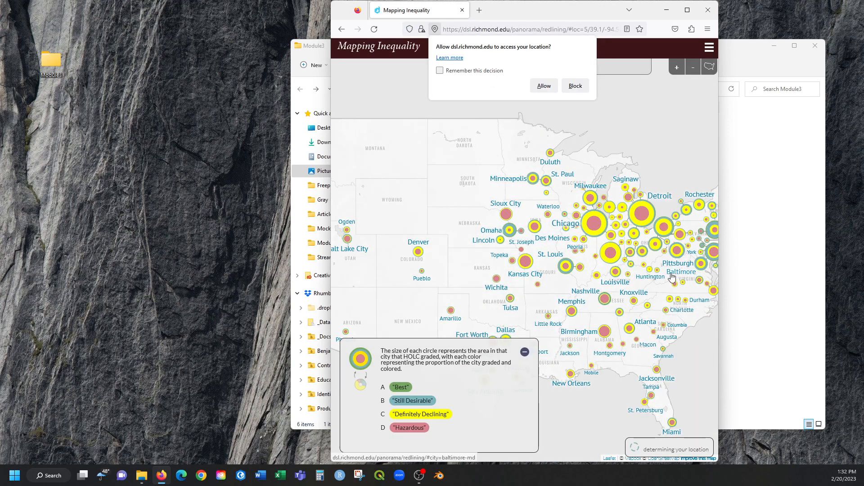
left_click_drag(672, 277, 549, 243)
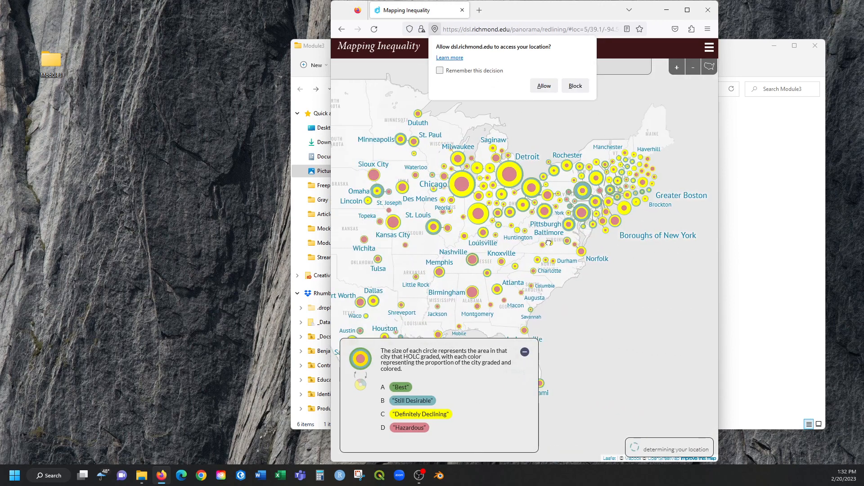
left_click(575, 86)
left_click_drag(581, 11, 540, 3)
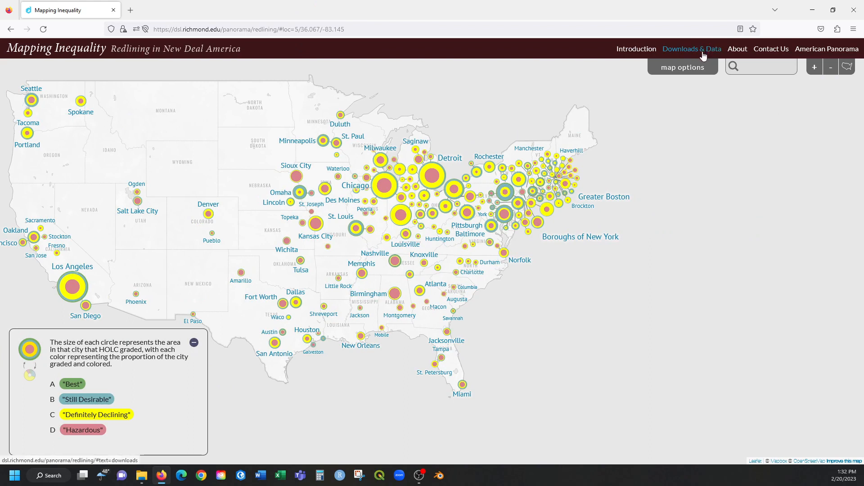
left_click(861, 16)
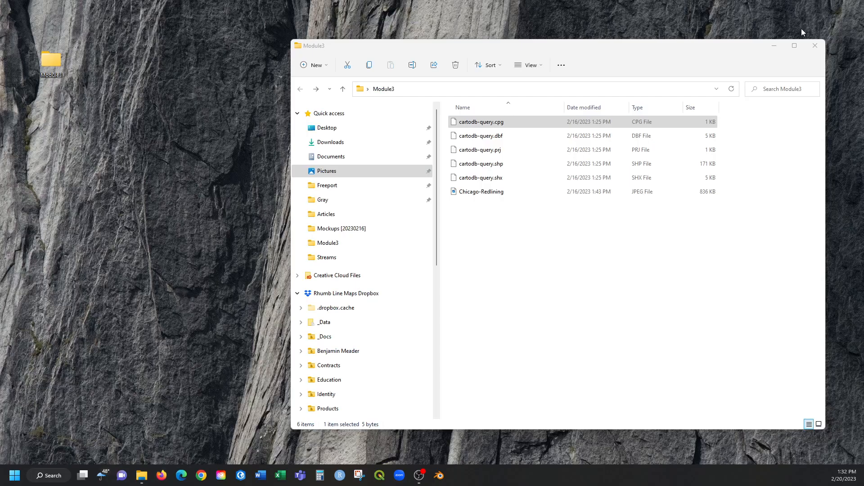
Examine the five cartodb-query shapefile components as a group, from the .cpg through the .shx file, and clear the selection.
left_click(491, 180, "shift")
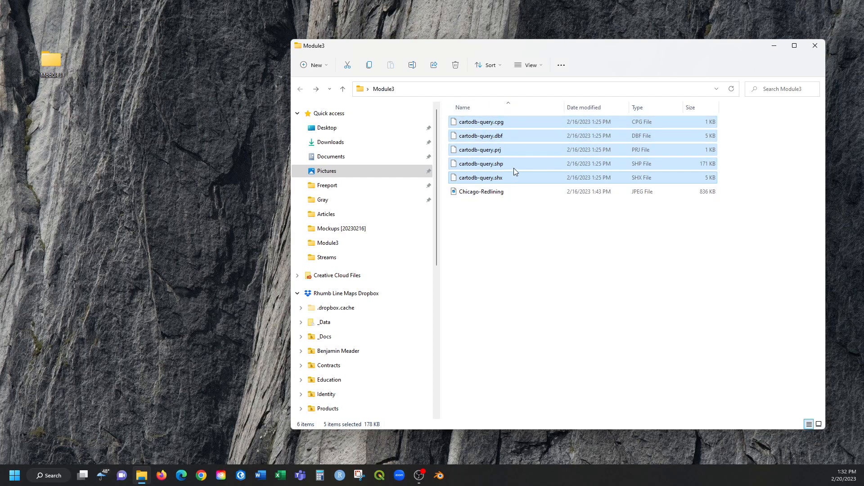
left_click(491, 225)
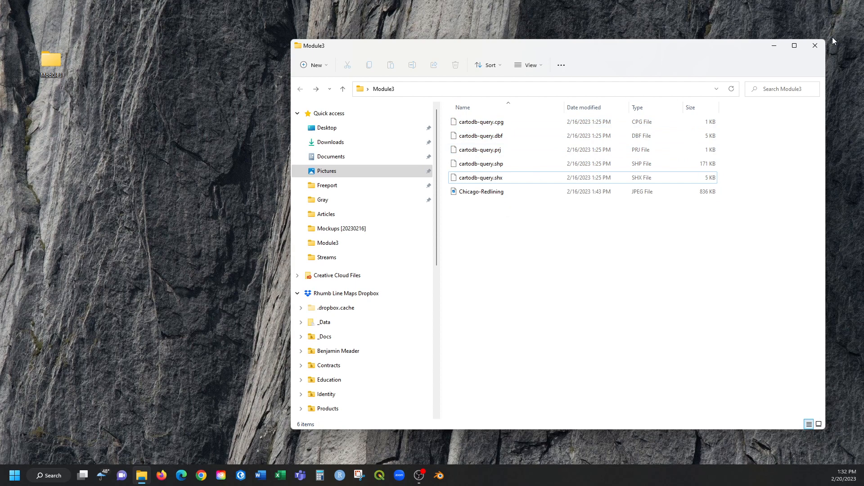
Switch to QGIS and add the OSM Standard basemap from QuickMapServices to an empty project.
left_click(381, 478)
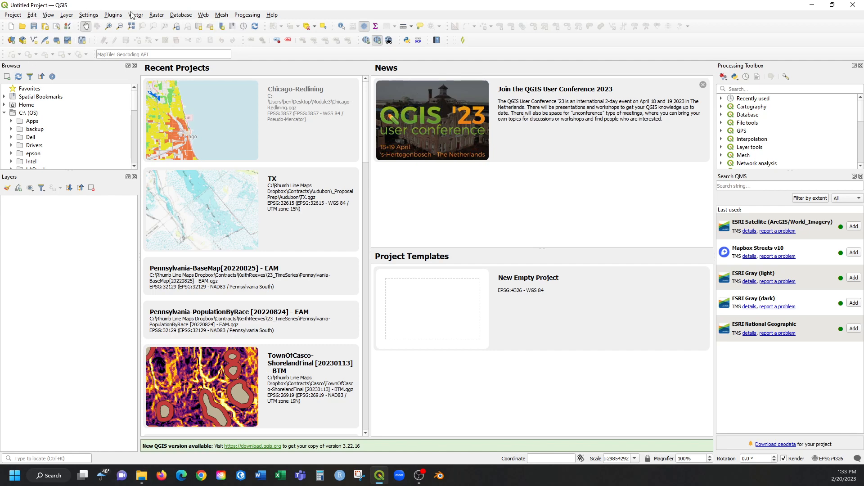
left_click(157, 15)
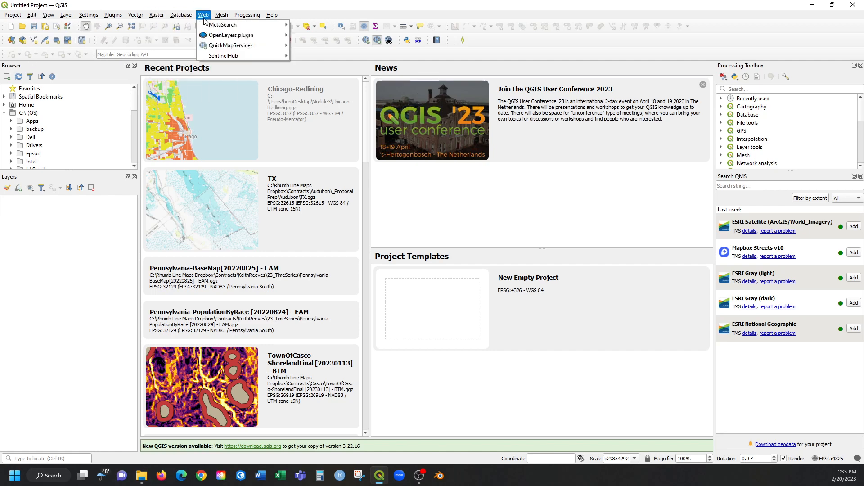
mouse_move(209, 48)
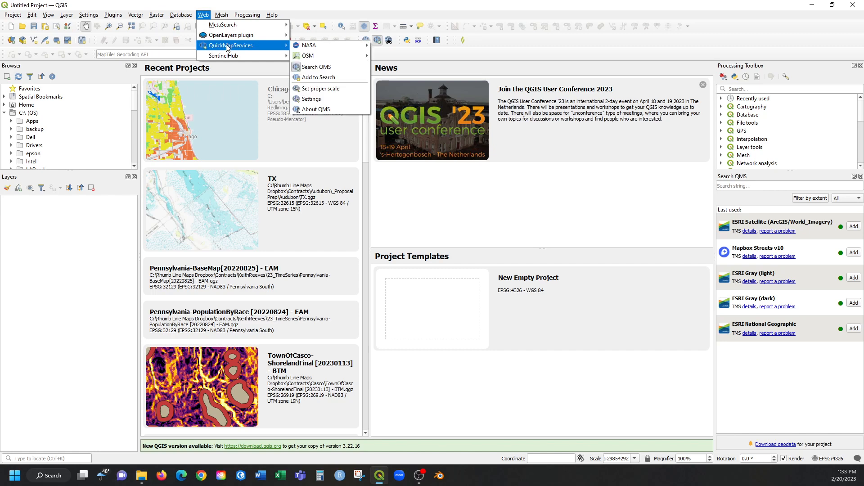
mouse_move(318, 54)
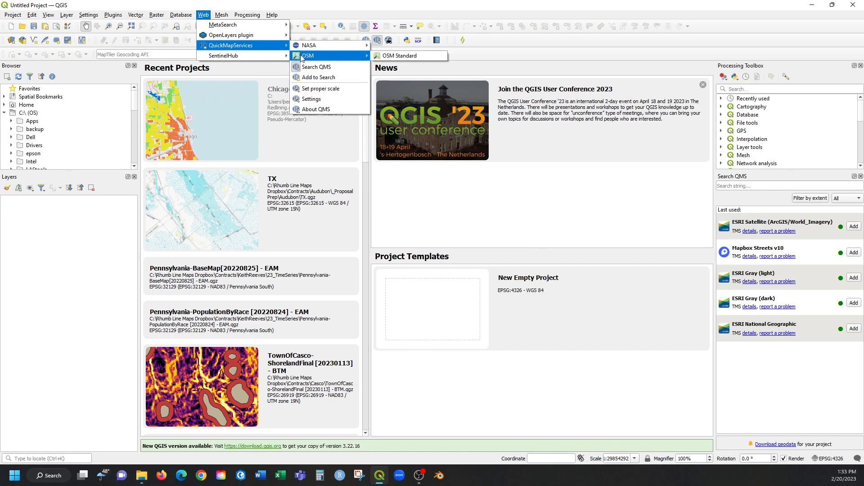
left_click(394, 57)
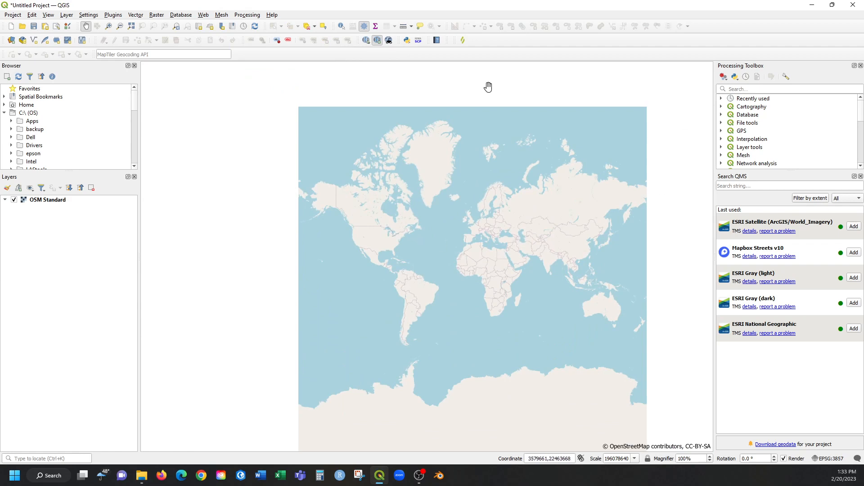
scroll(435, 237, "up", 1)
scroll(320, 237, "up", 1)
left_click_drag(309, 231, 410, 237)
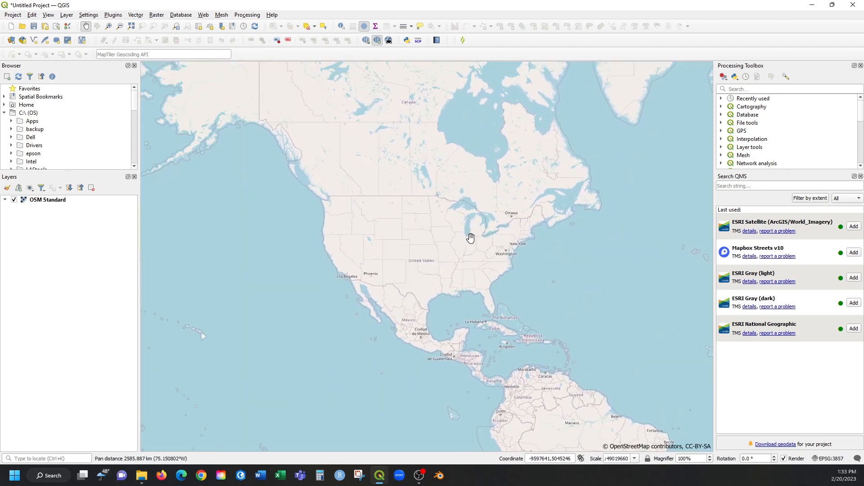
scroll(470, 237, "up", 1)
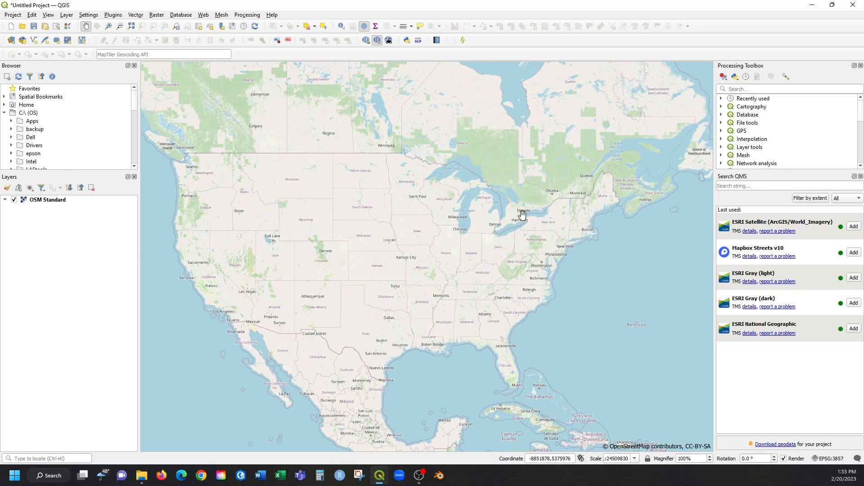
left_click_drag(527, 243, 523, 262)
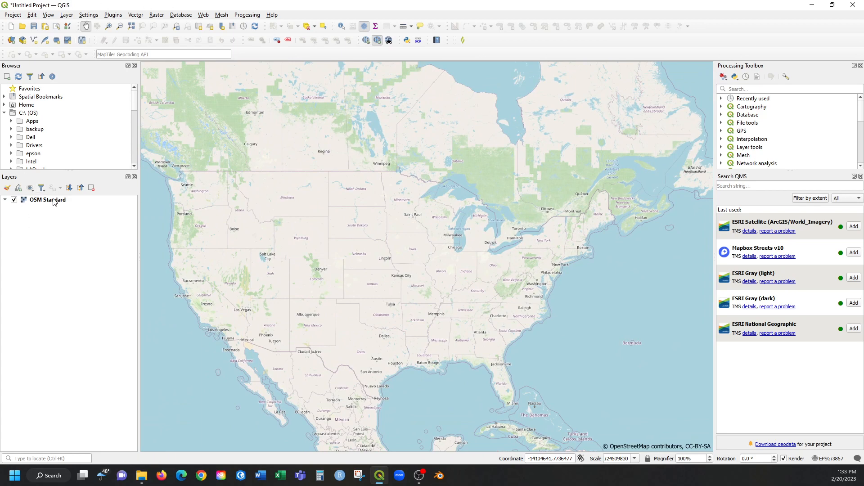
Save the project as Chicago-Relining in QGZ format in the Module3 folder on the Desktop.
left_click(12, 16)
left_click(38, 92)
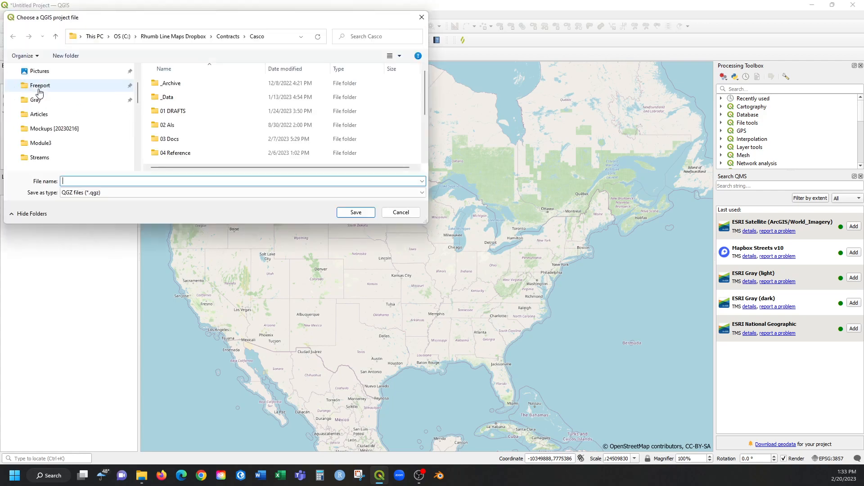
left_click(67, 72)
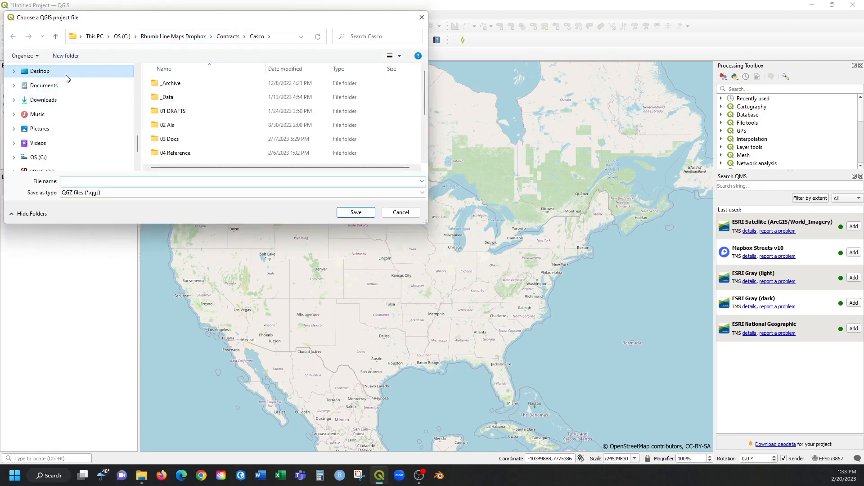
double_click(173, 112)
left_click(158, 181)
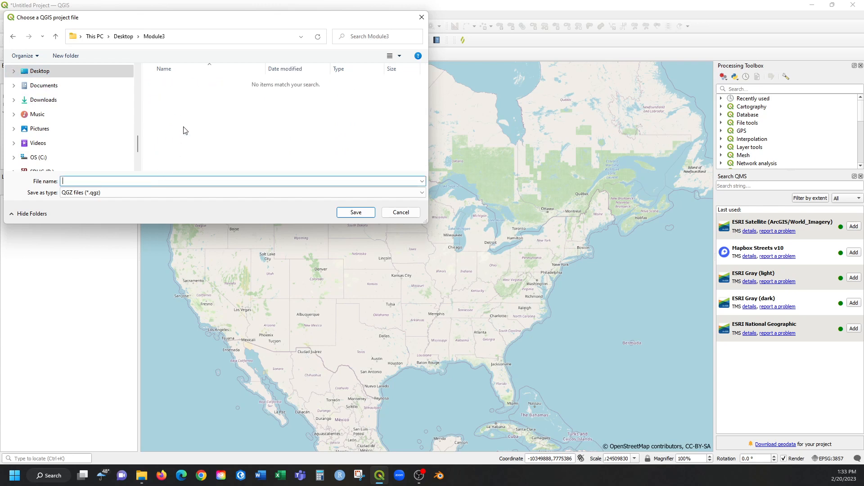
type("Chicago-")
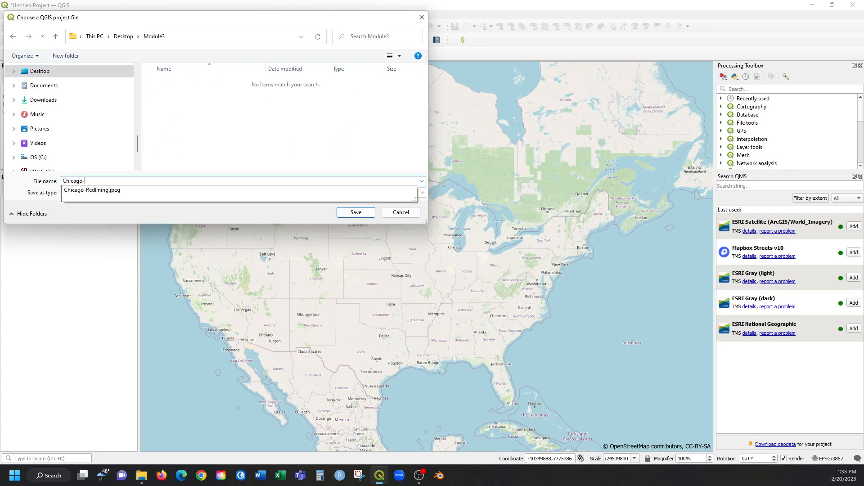
type("Relining")
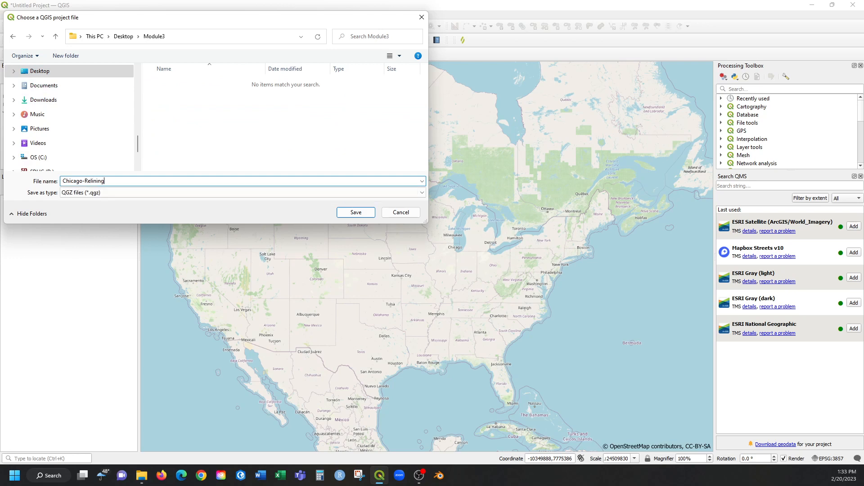
key("Return")
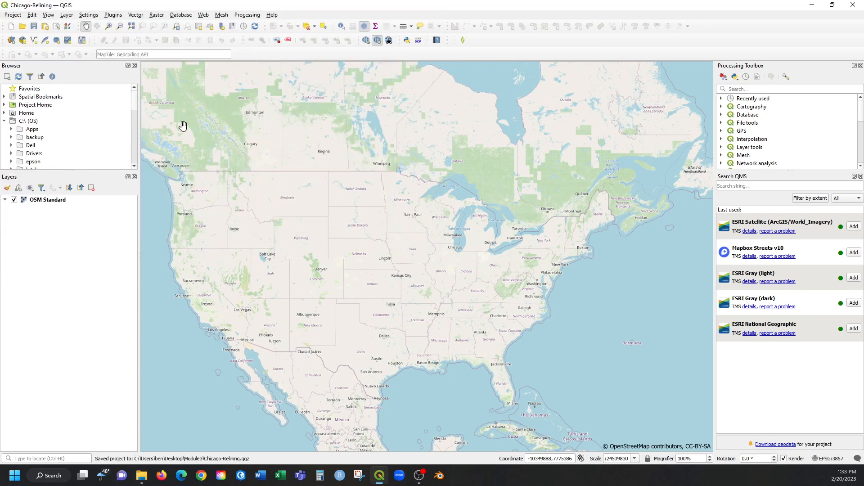
Expand Project Home in the data browser to examine the project folder's files.
left_click(33, 107)
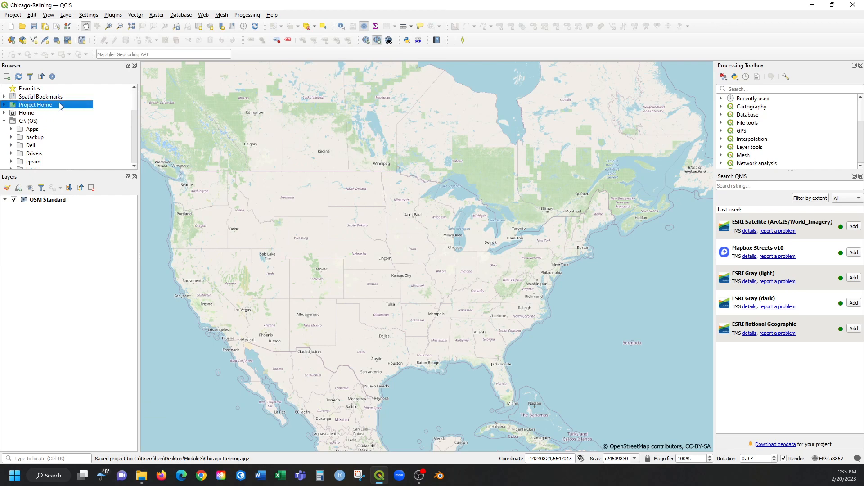
left_click(4, 105)
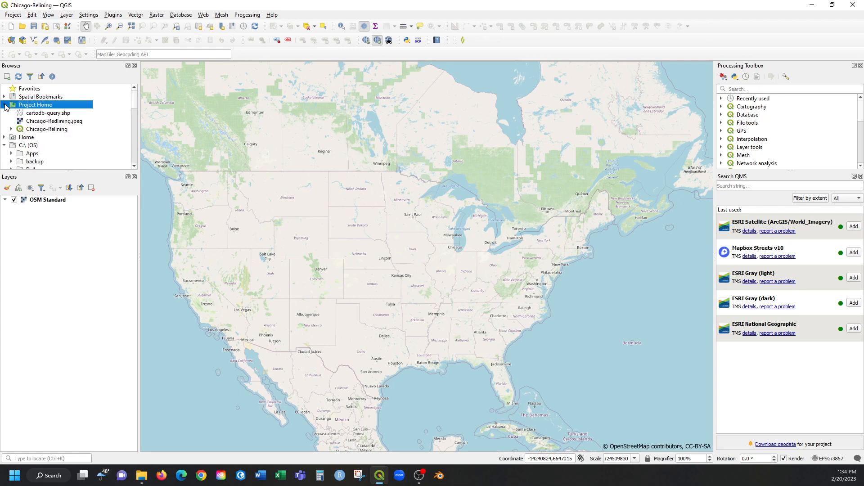
Close QGIS, reopen the saved Chicago-Relining project from the Module3 folder, and maximize its window.
left_click_drag(647, 5, 661, 23)
left_click_drag(759, 25, 596, 30)
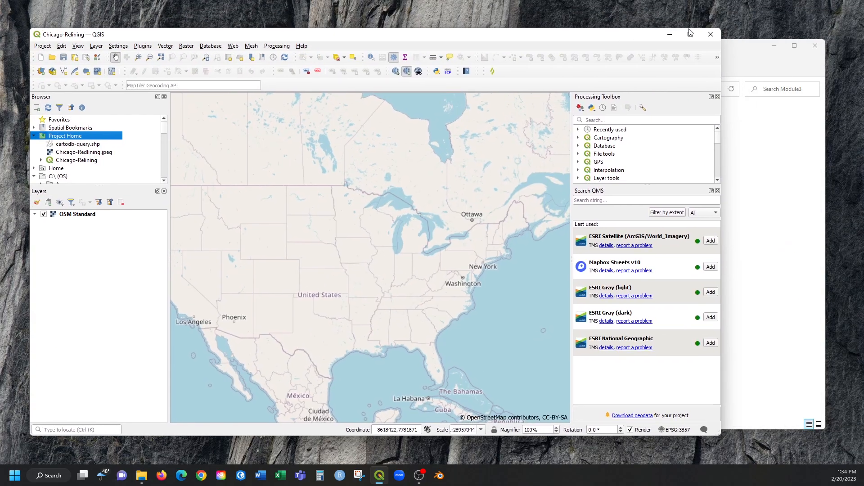
left_click(707, 35)
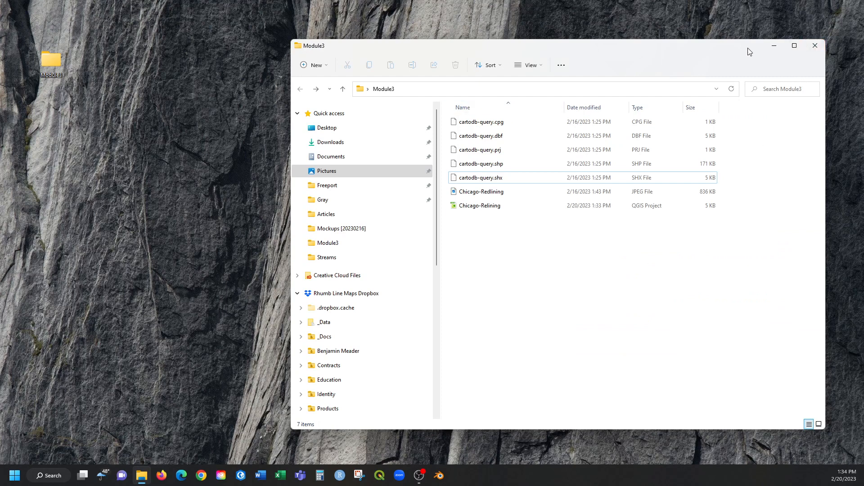
left_click_drag(747, 48, 737, 40)
left_click(486, 200)
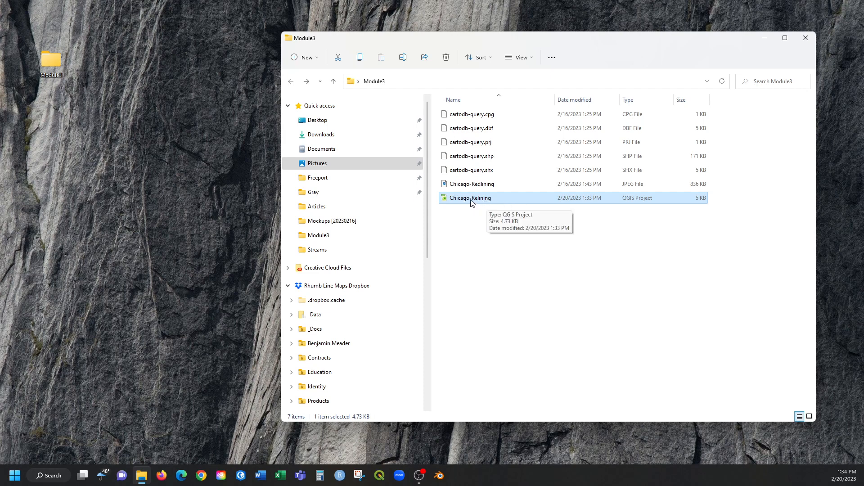
double_click(471, 203)
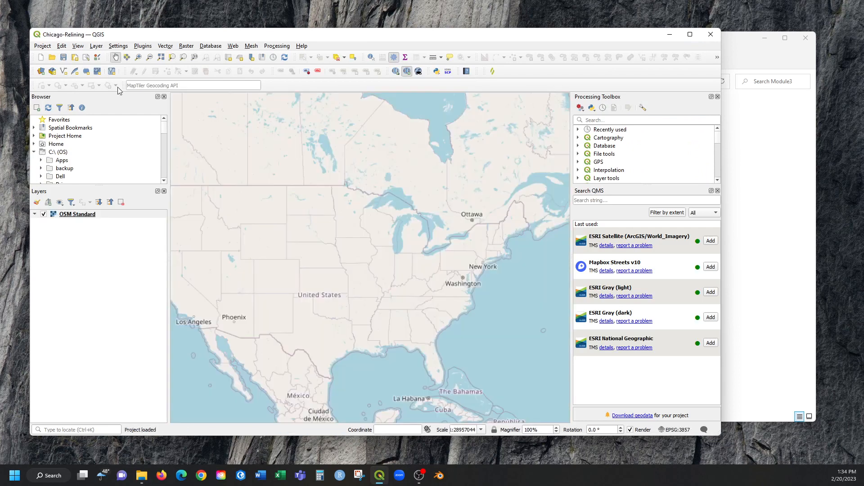
left_click_drag(488, 35, 494, 4)
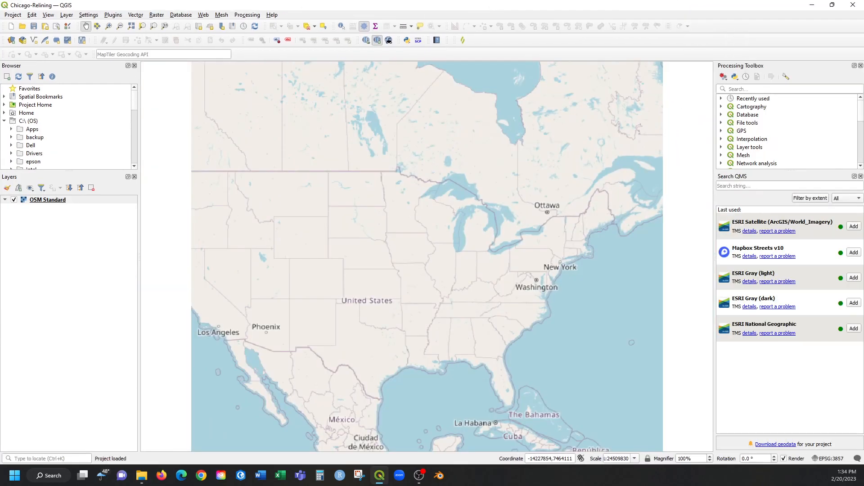
Add the cartodb-query.shp shapefile from the Project Home folder to the map above the OSM Standard basemap.
left_click(4, 105)
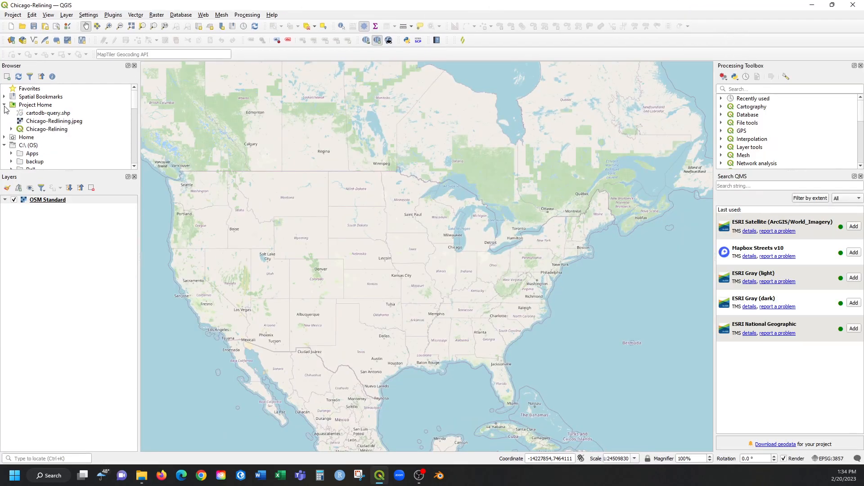
left_click(28, 115)
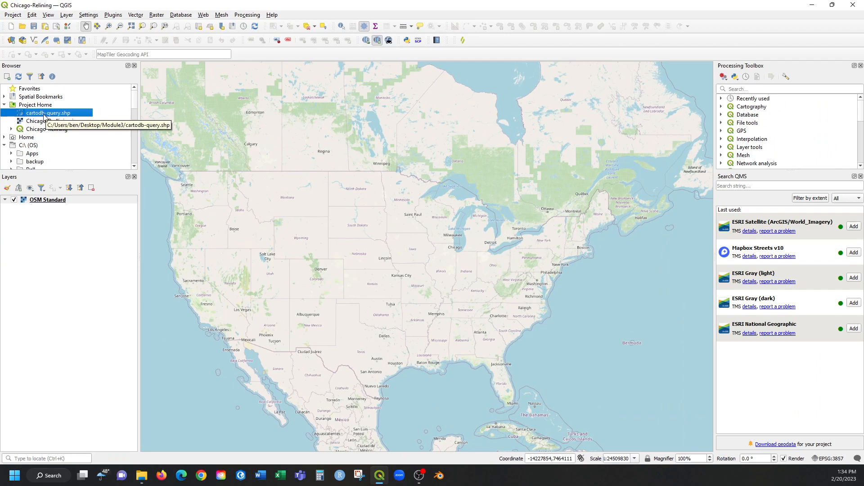
left_click_drag(33, 115, 448, 232)
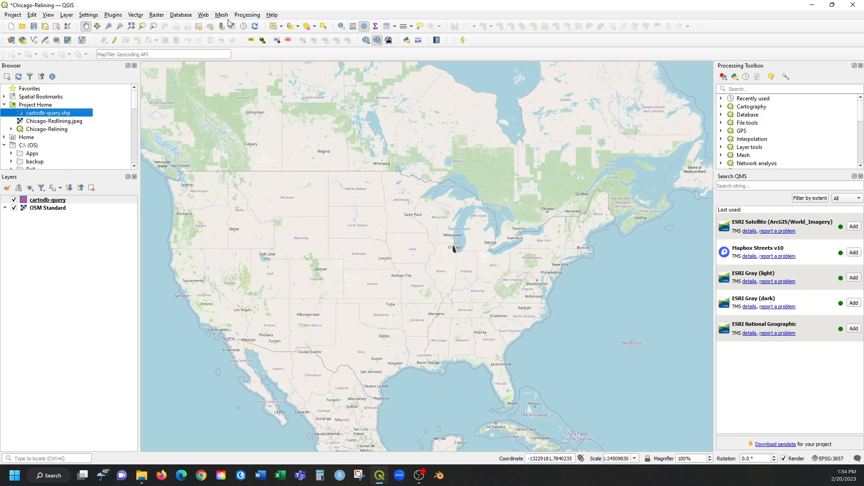
Zoom the map in on the Chicago district polygons and pan until the whole layer is well framed.
left_click(110, 27)
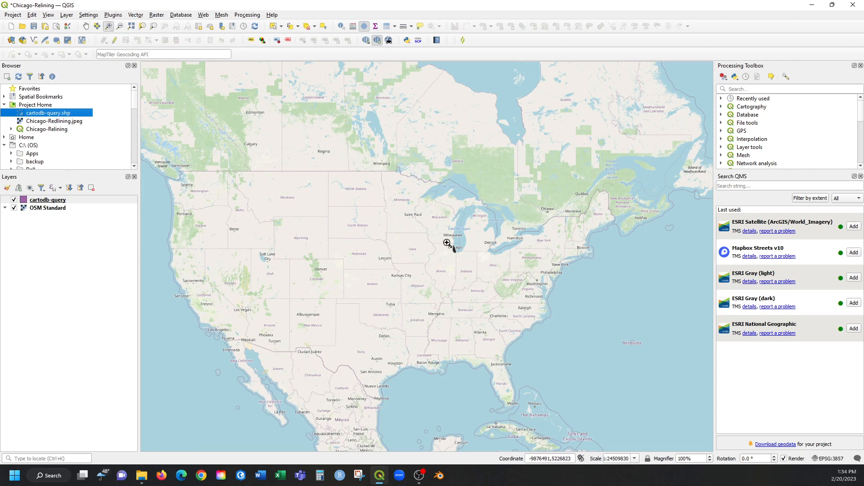
left_click_drag(441, 239, 471, 264)
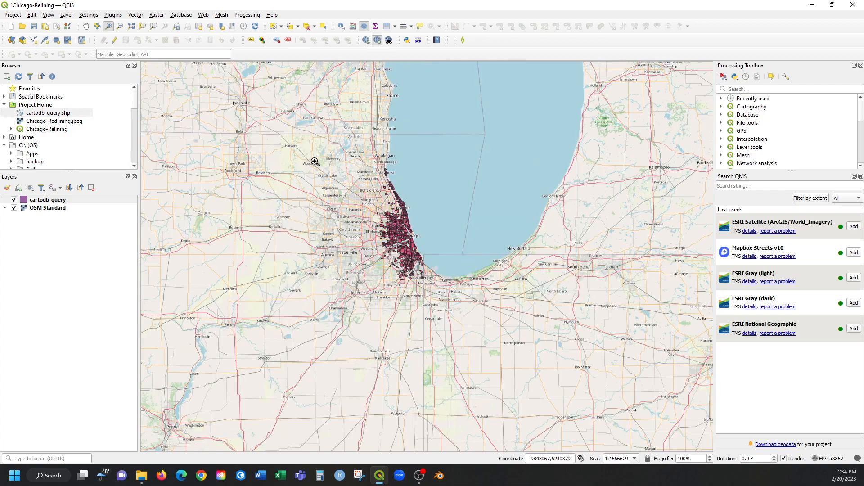
left_click_drag(307, 149, 495, 299)
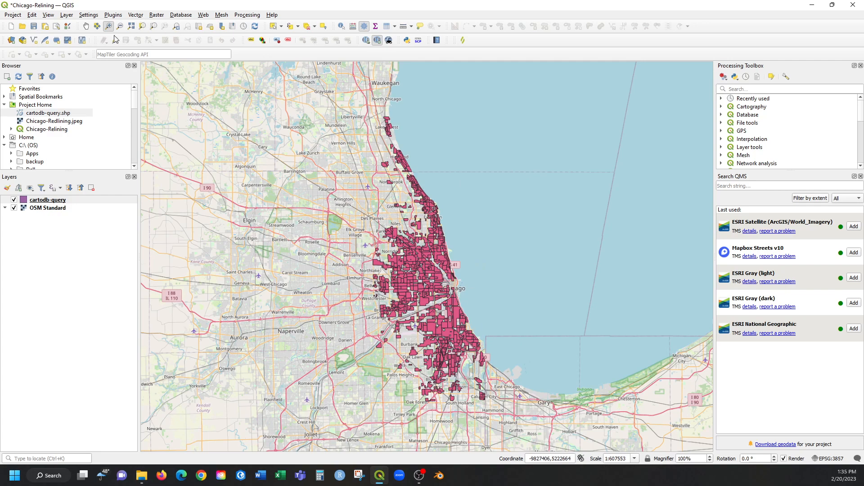
left_click(86, 26)
left_click_drag(436, 375, 405, 333)
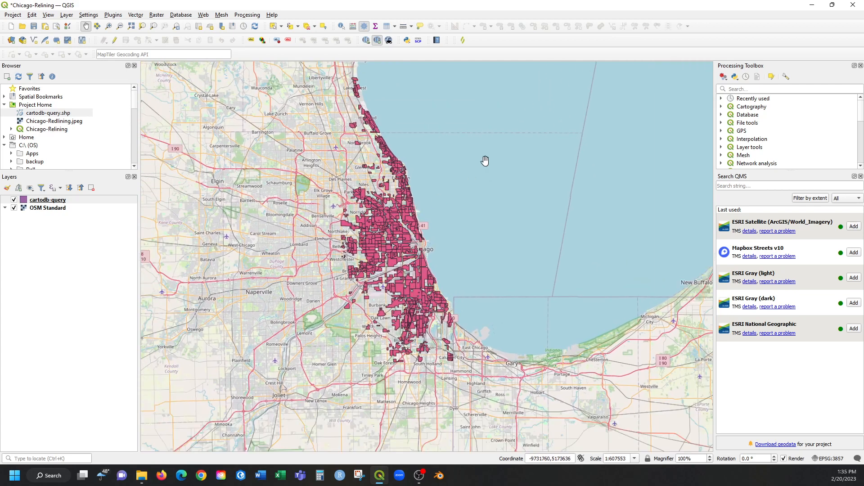
left_click_drag(432, 156, 421, 173)
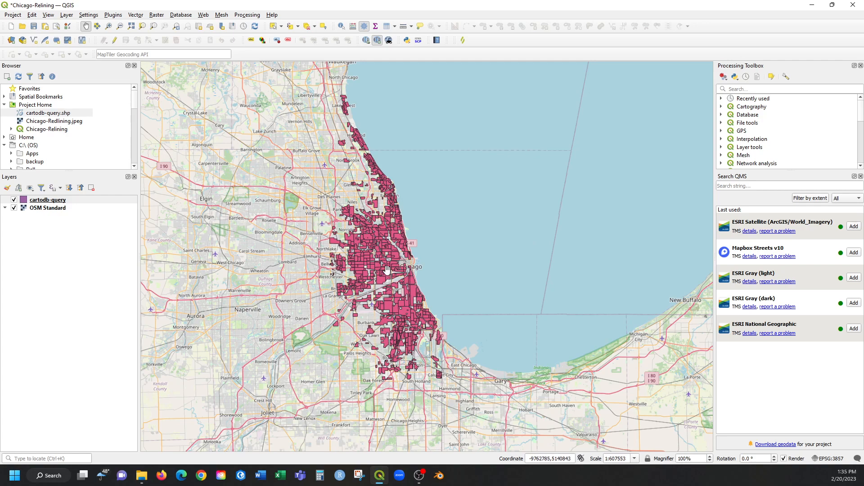
Select several individual district polygons west of the Chicago Loop one after another to inspect them, and clear the selection.
left_click(273, 26)
scroll(363, 292, "up", 1)
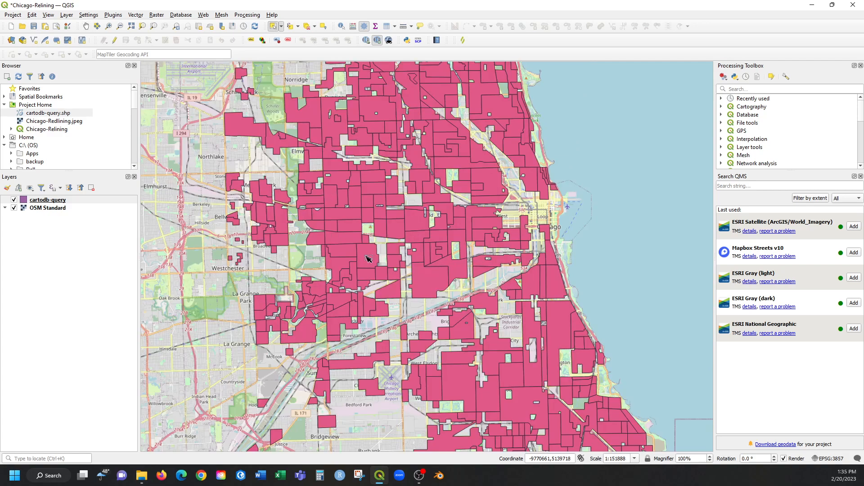
left_click(374, 256)
left_click(423, 294)
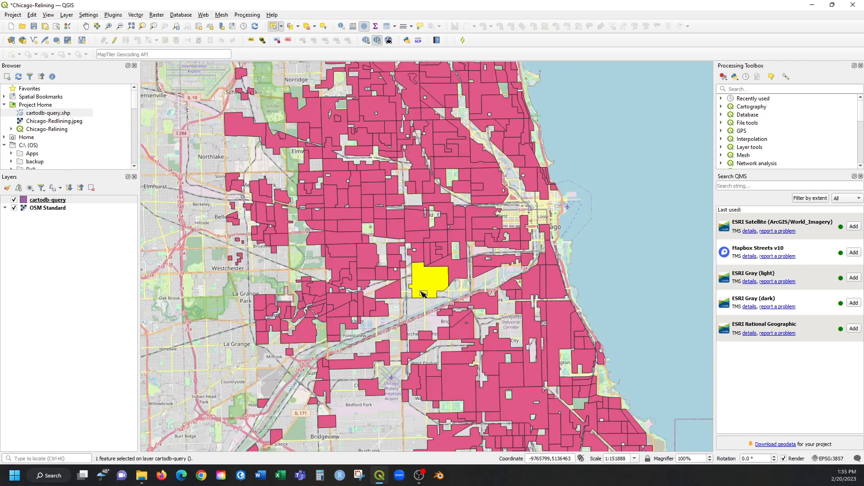
left_click(414, 237)
left_click(396, 232)
left_click(421, 223)
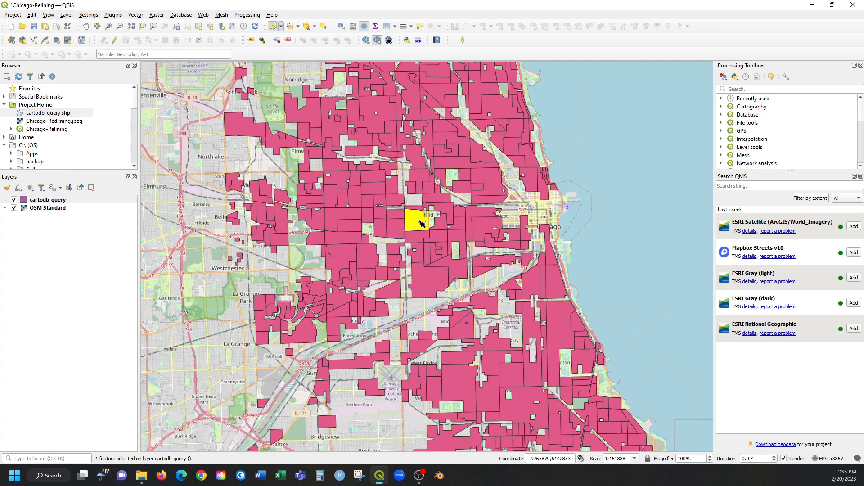
left_click(443, 206)
left_click(435, 203)
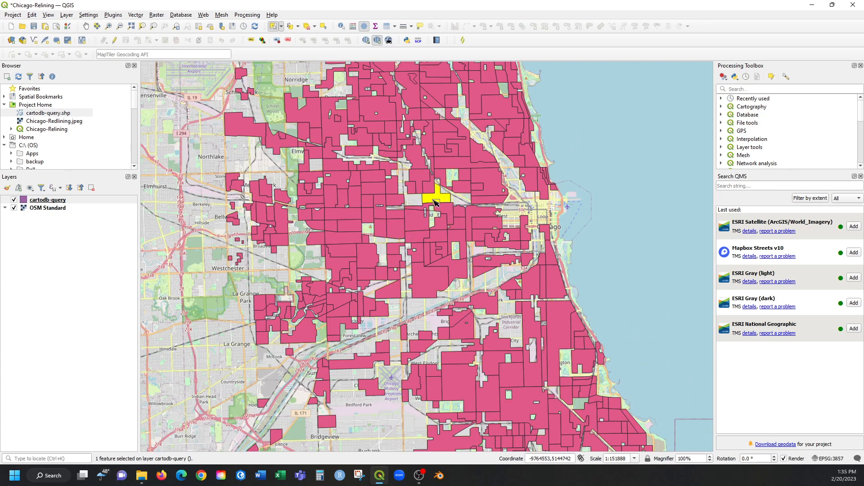
left_click(592, 217)
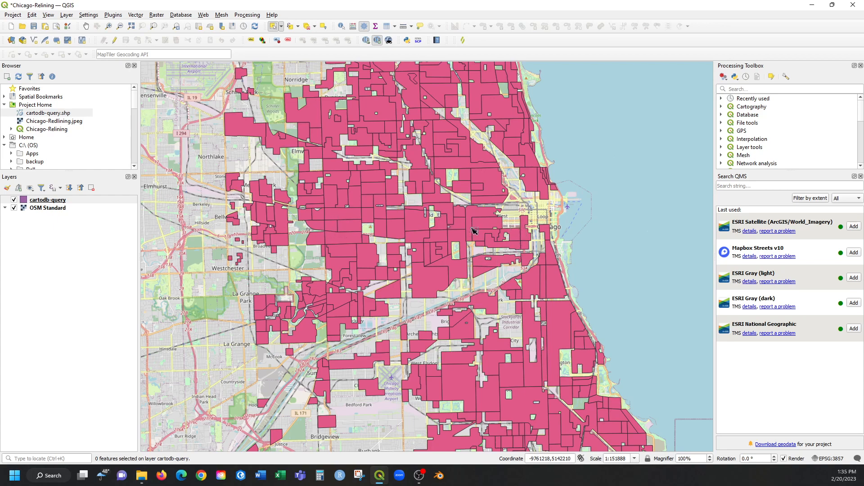
Open the cartodb-query layer's attribute table and look through its records down to the last row.
left_click(53, 204)
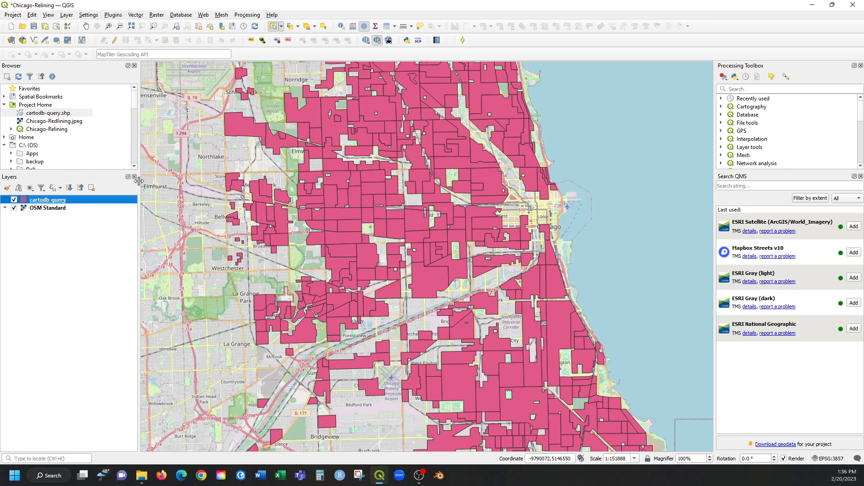
right_click(51, 203)
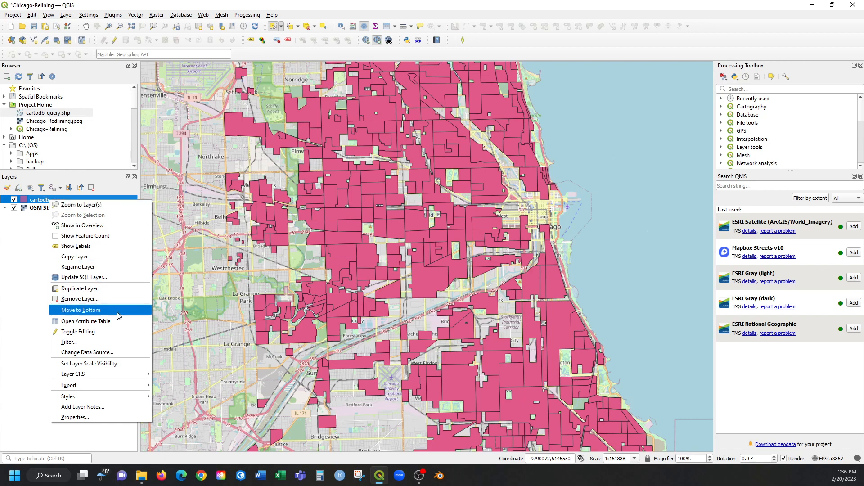
left_click(107, 322)
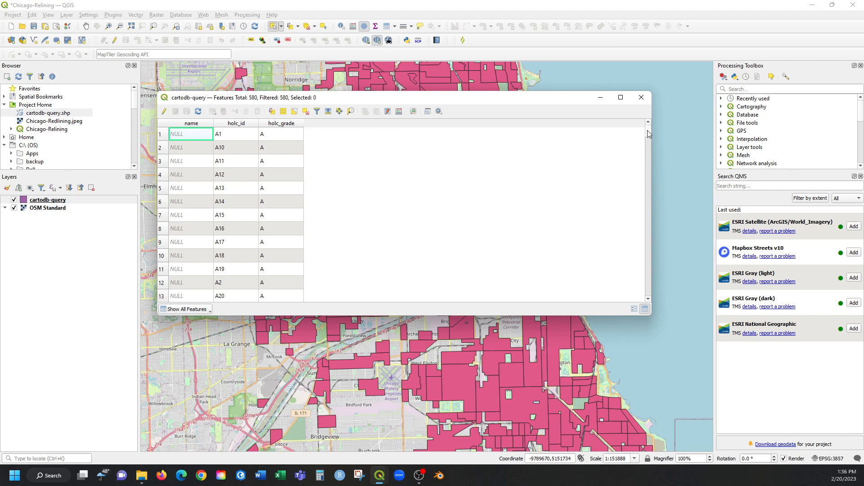
left_click_drag(648, 134, 658, 297)
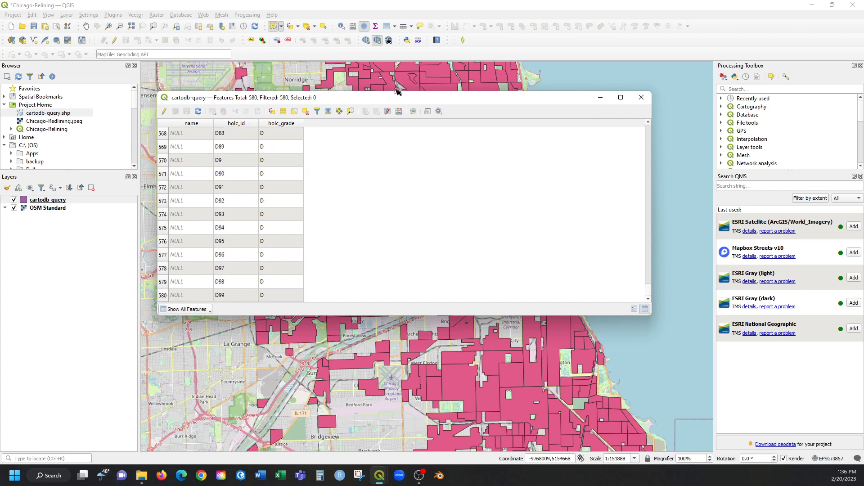
Move the attribute table window around to compare its records with the district polygons on the map.
left_click_drag(397, 101, 322, 279)
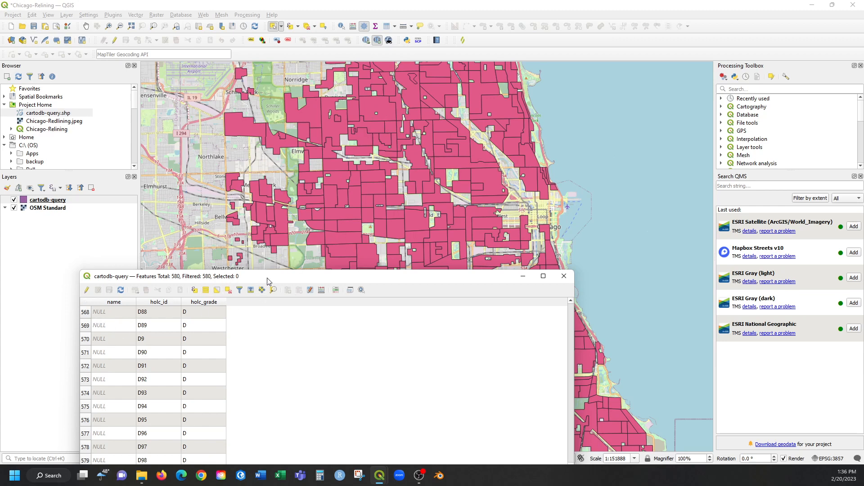
left_click_drag(268, 280, 290, 105)
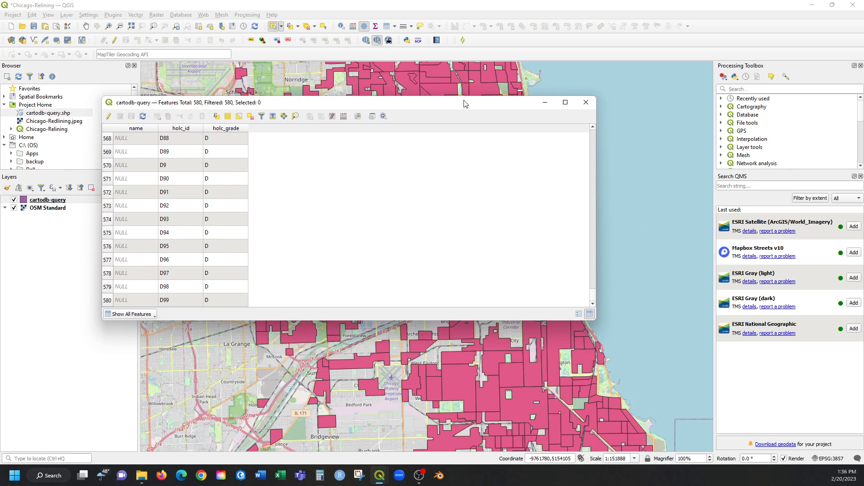
left_click_drag(464, 103, 609, 349)
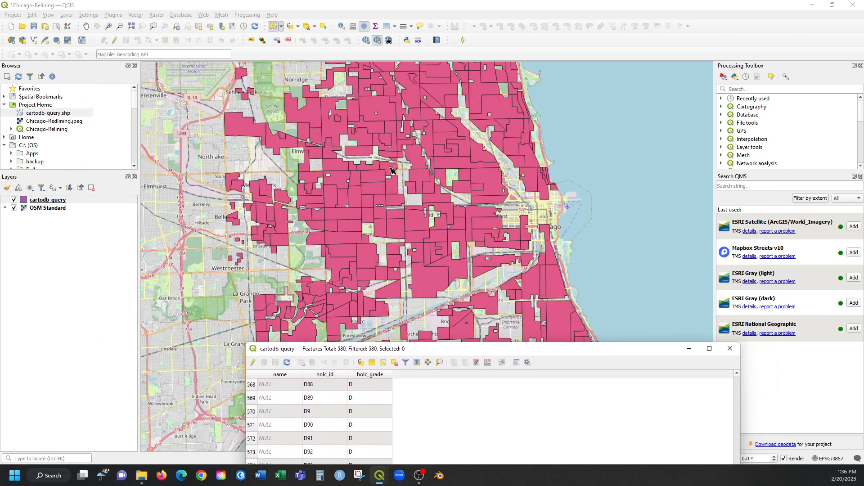
left_click_drag(449, 352, 493, 207)
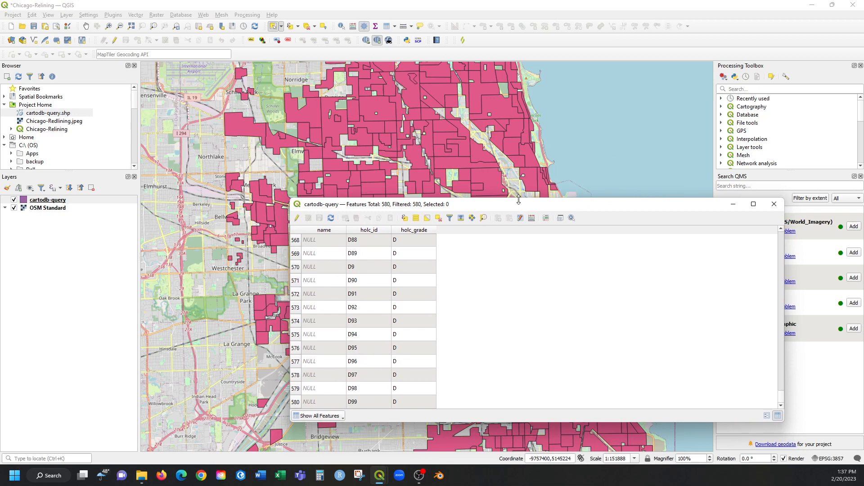
left_click_drag(518, 205, 418, 126)
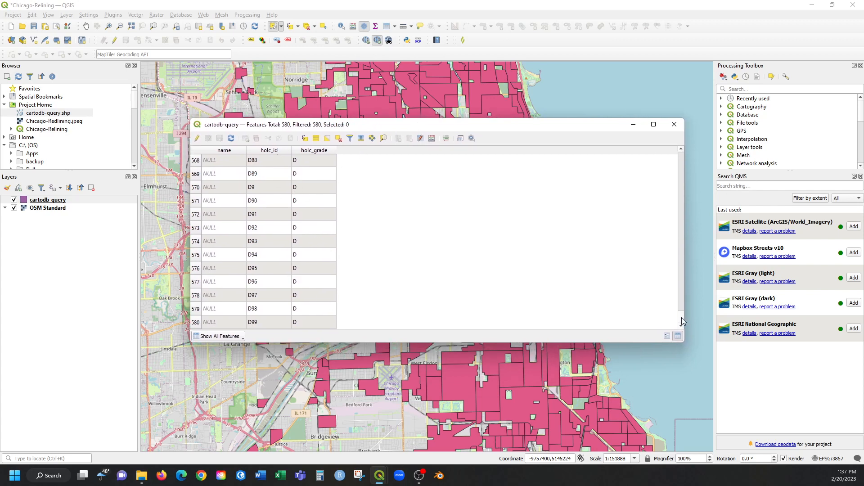
Return to the first records of the attribute table, make its window narrower, and close it.
left_click_drag(682, 317, 687, 149)
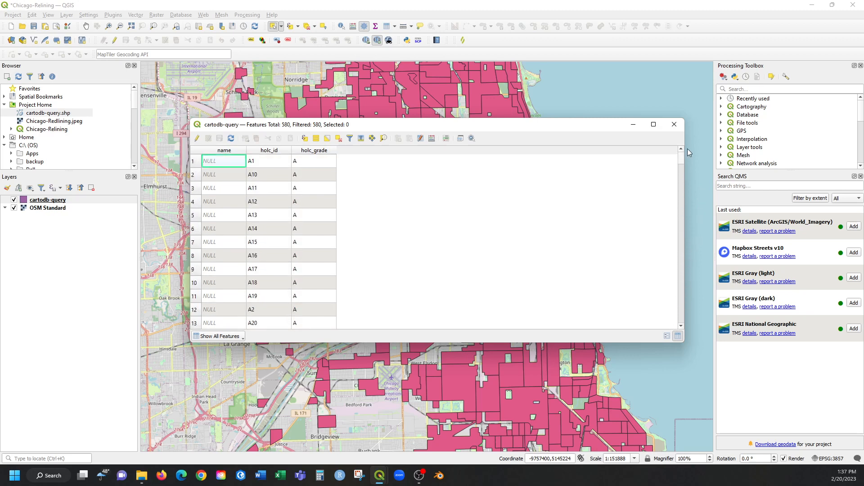
left_click_drag(543, 129, 726, 70)
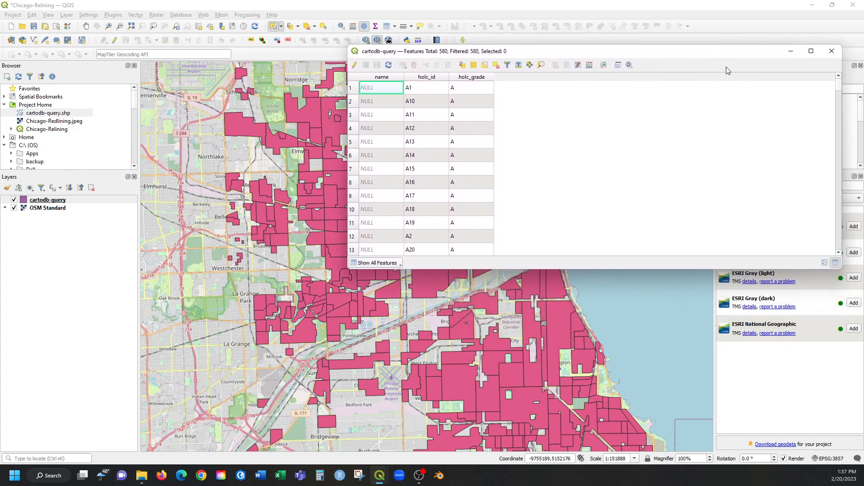
left_click_drag(840, 86, 654, 134)
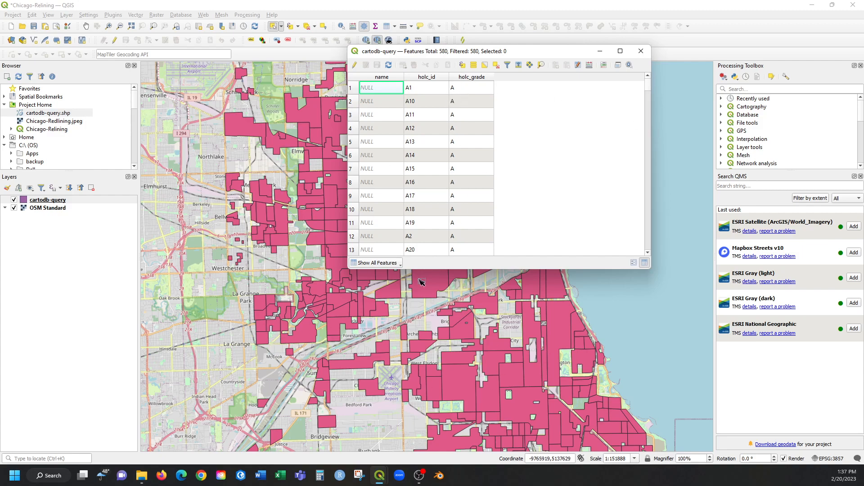
left_click(642, 52)
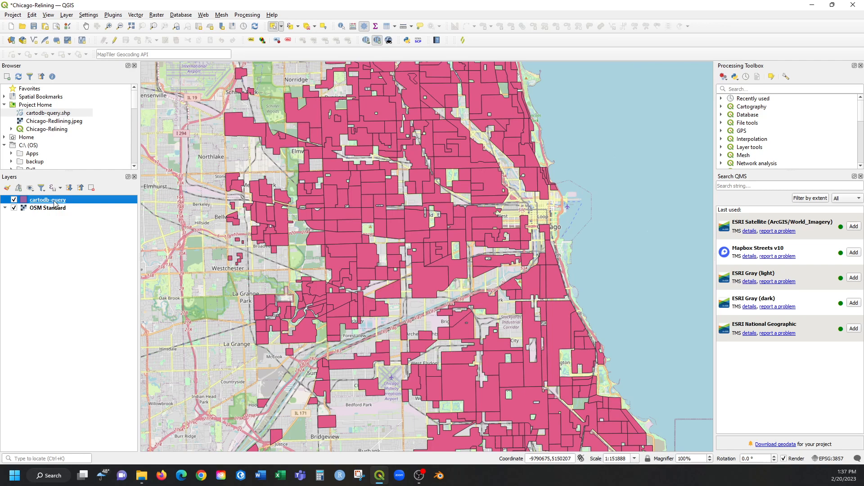
Open the cartodb-query layer's properties at the Symbology settings, placing the dialog fully on screen.
right_click(24, 203)
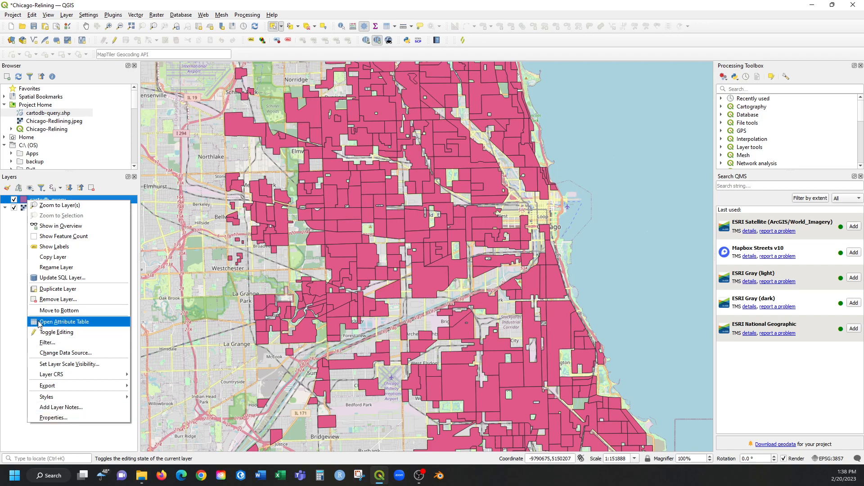
left_click(64, 421)
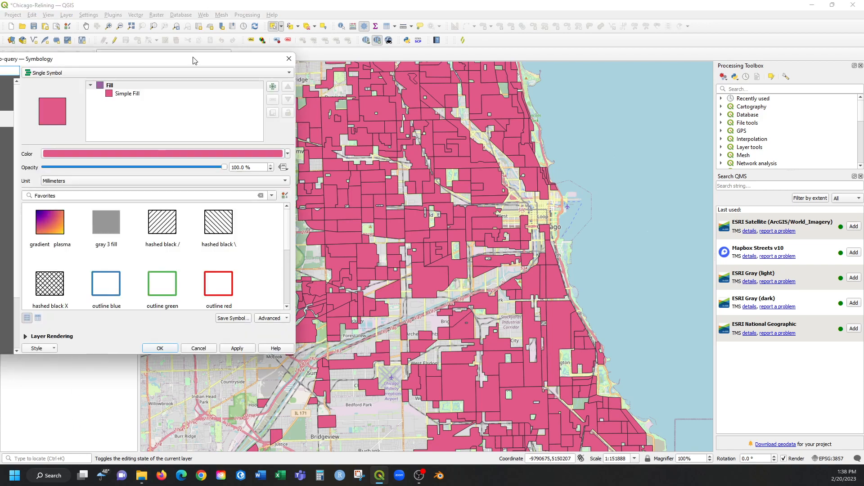
left_click_drag(187, 59, 350, 48)
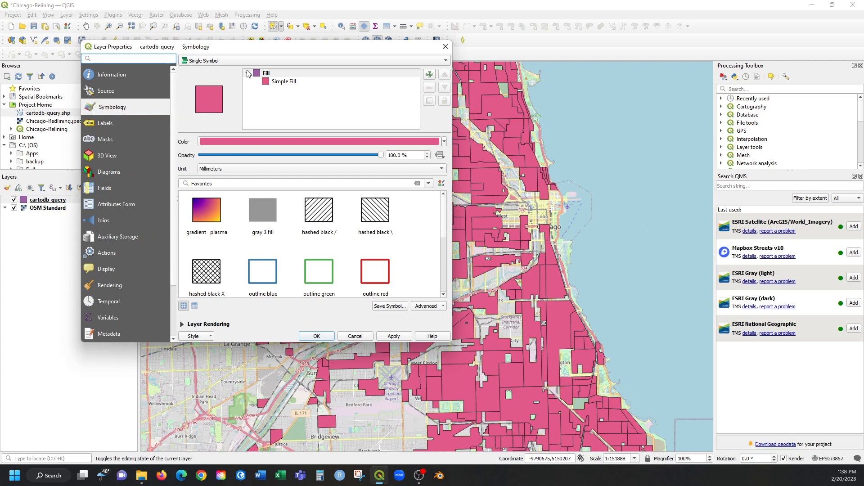
left_click_drag(250, 50, 669, 31)
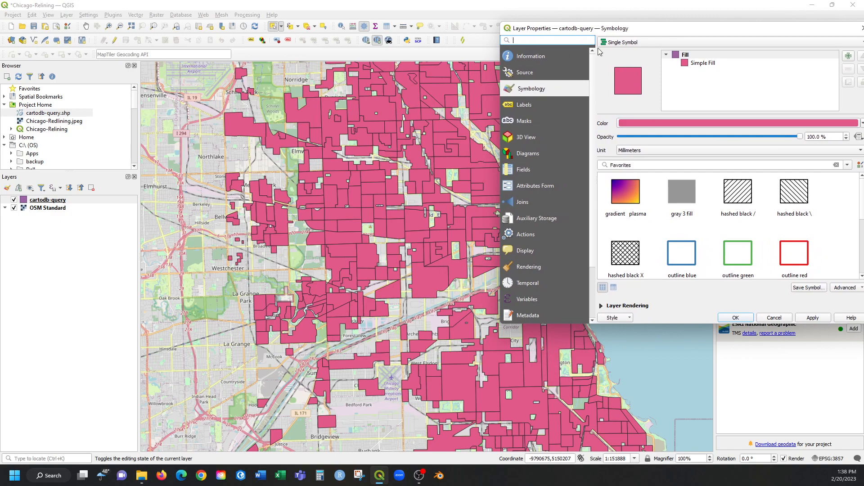
left_click_drag(613, 32, 494, 38)
left_click(436, 79)
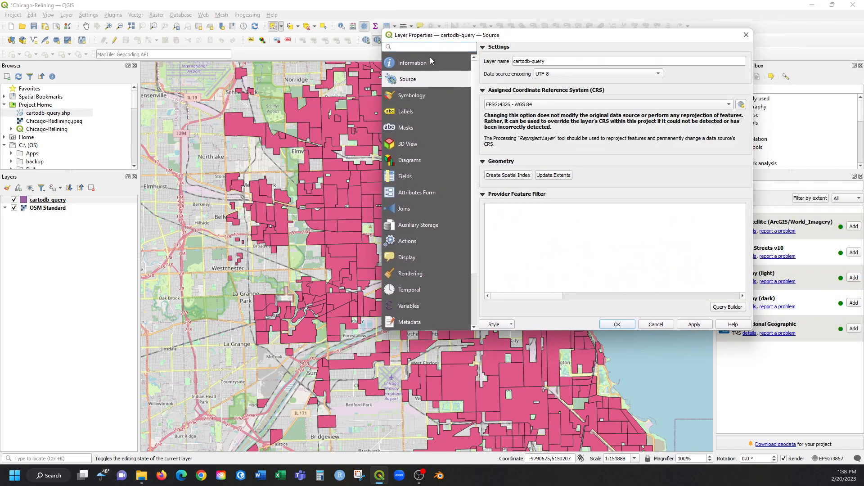
left_click(429, 94)
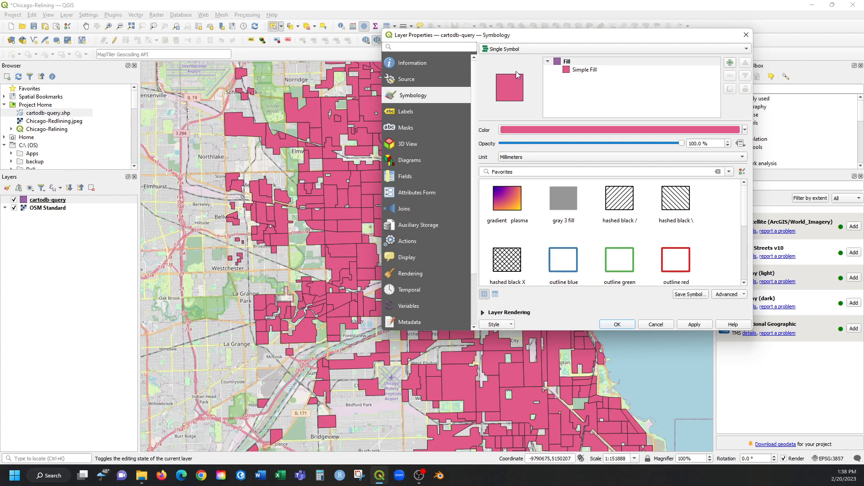
Switch the layer's symbology to Categorized, classify it on the holc_id field with random colors, and apply it to the map.
left_click(515, 49)
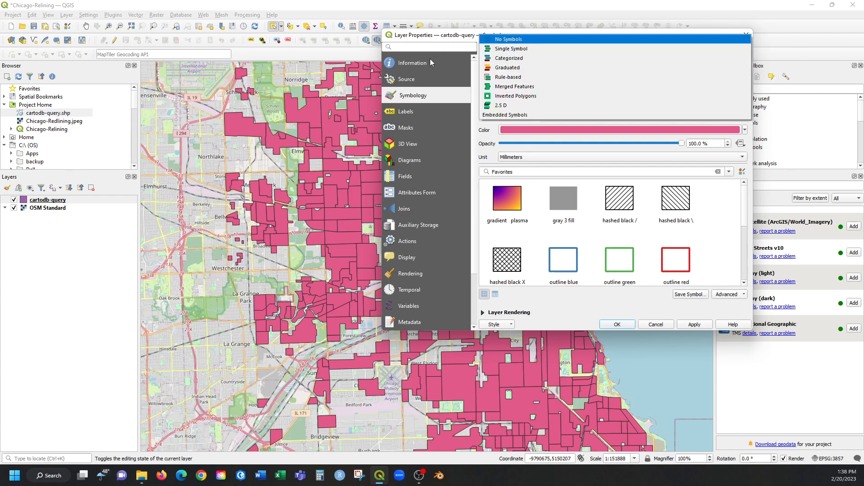
left_click(507, 59)
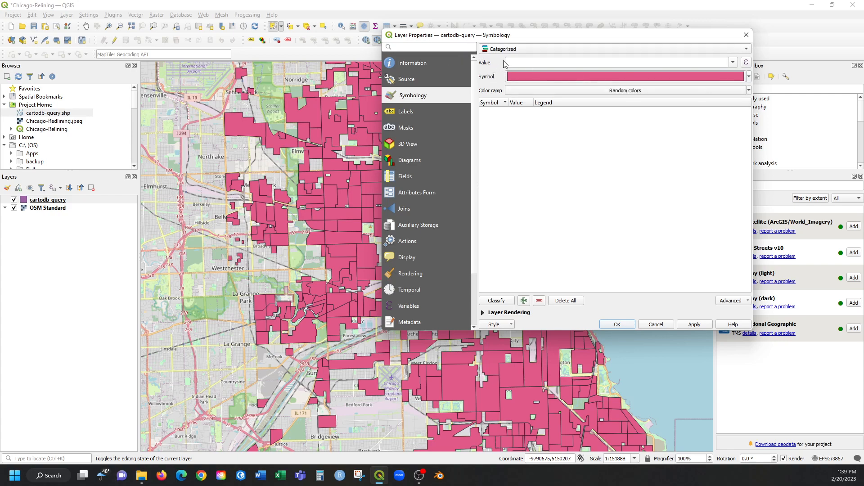
left_click(733, 63)
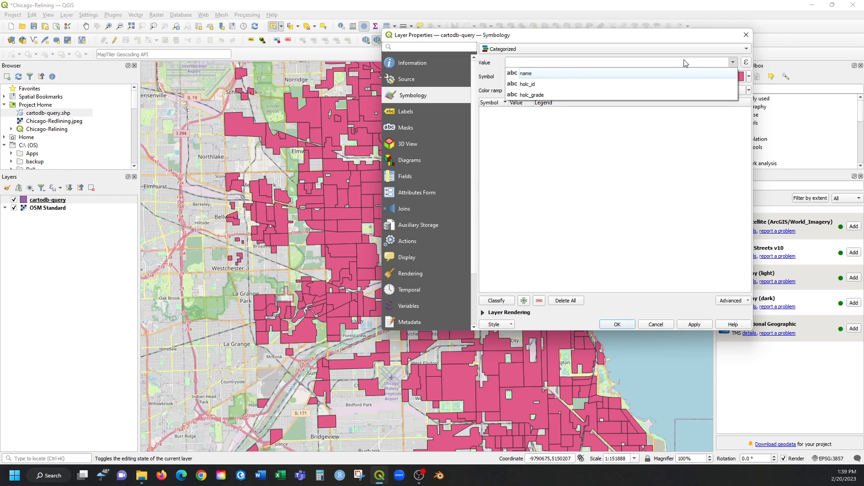
left_click(539, 85)
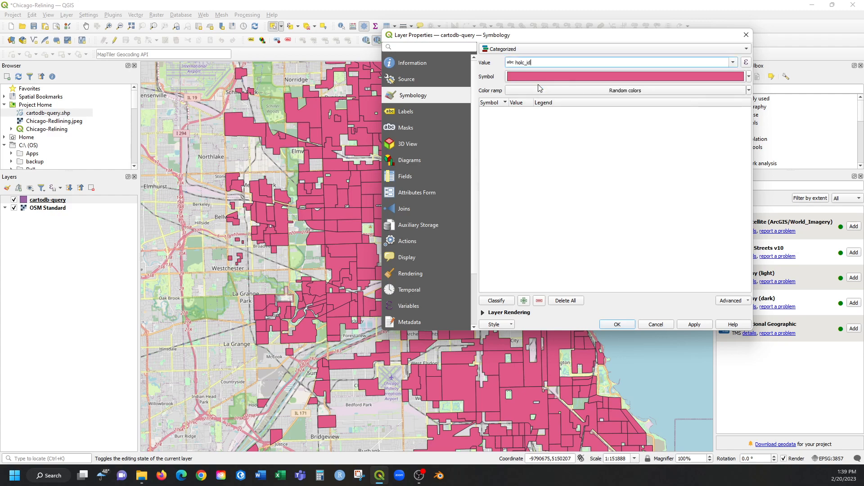
left_click(496, 301)
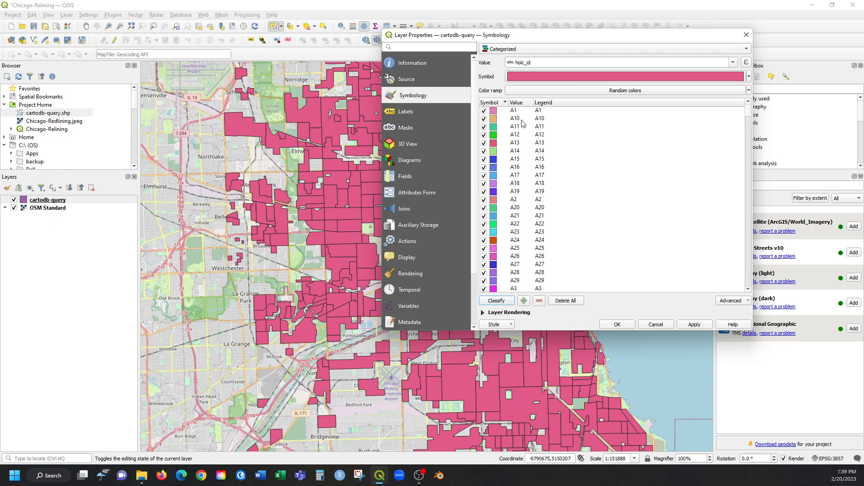
scroll(533, 242, "down", 10)
scroll(532, 242, "up", 4)
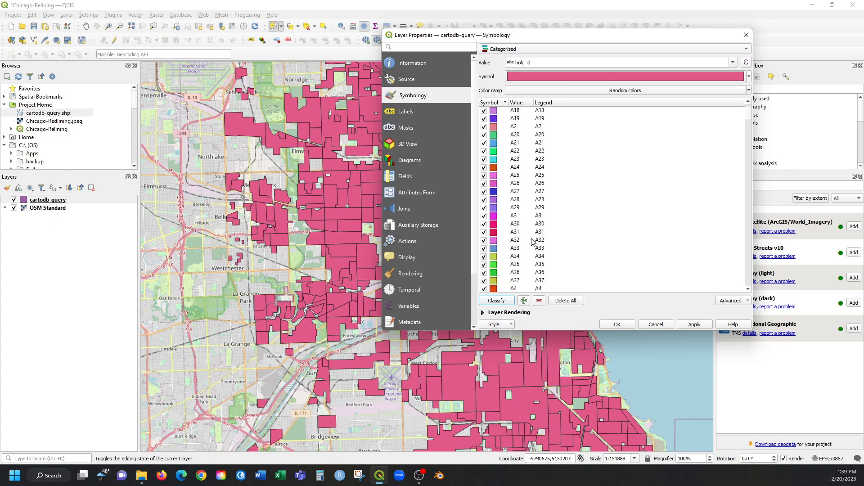
left_click(696, 325)
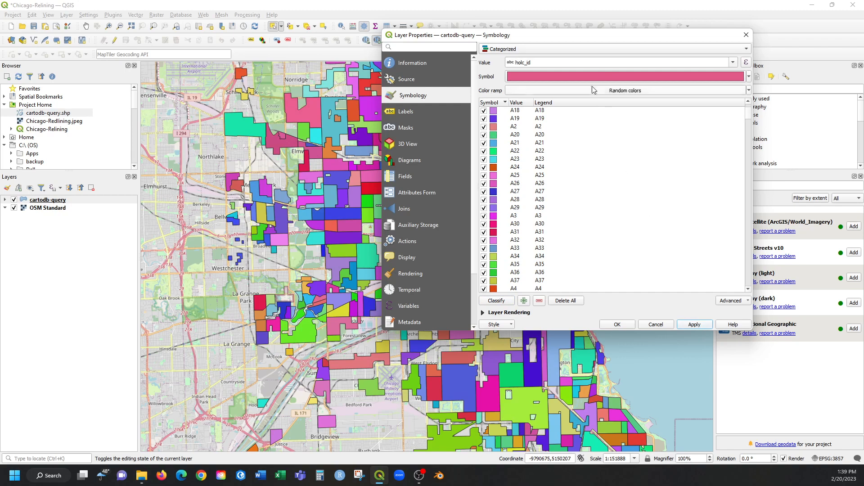
Reclassify the layer on the holc_grade field, deleting the existing classes, and apply the new categories to the map.
left_click_drag(563, 40, 575, 14)
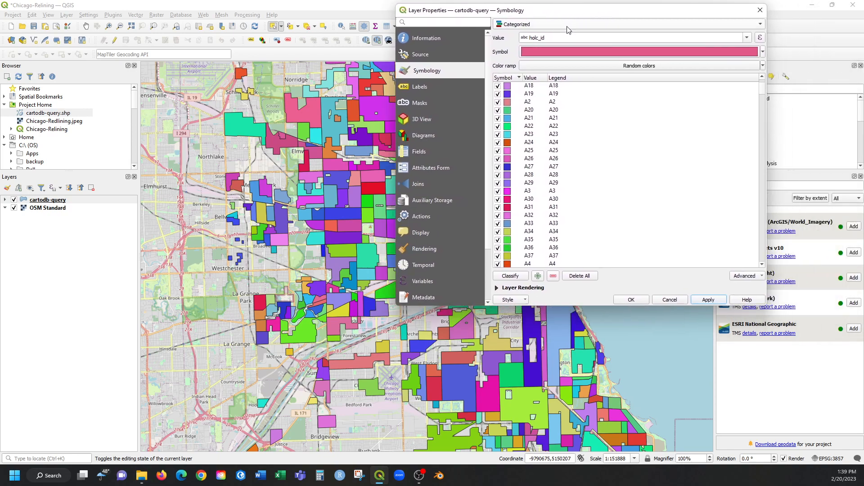
left_click(747, 37)
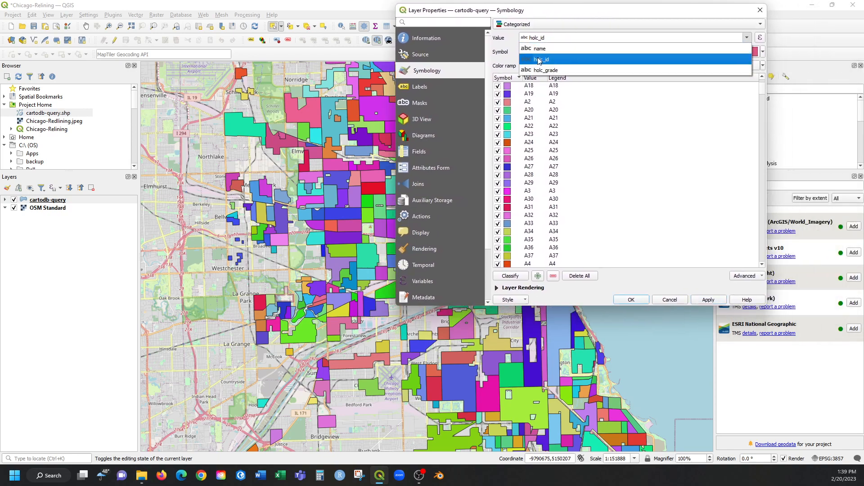
left_click(543, 71)
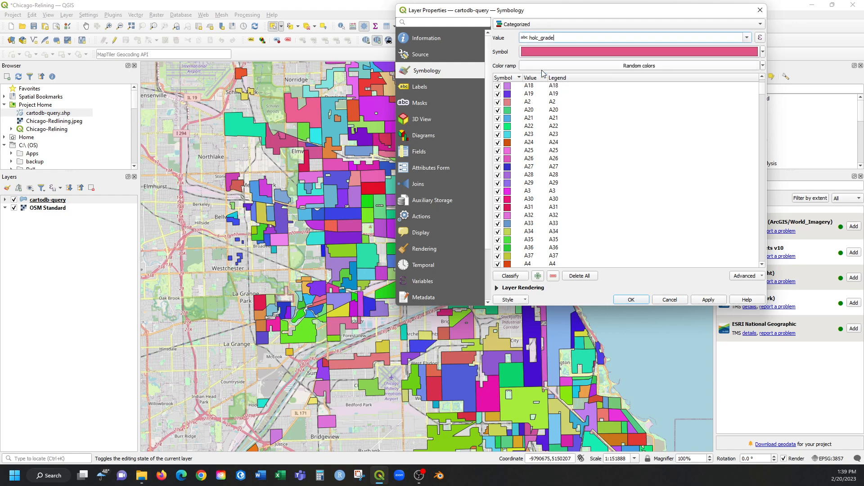
left_click(516, 277)
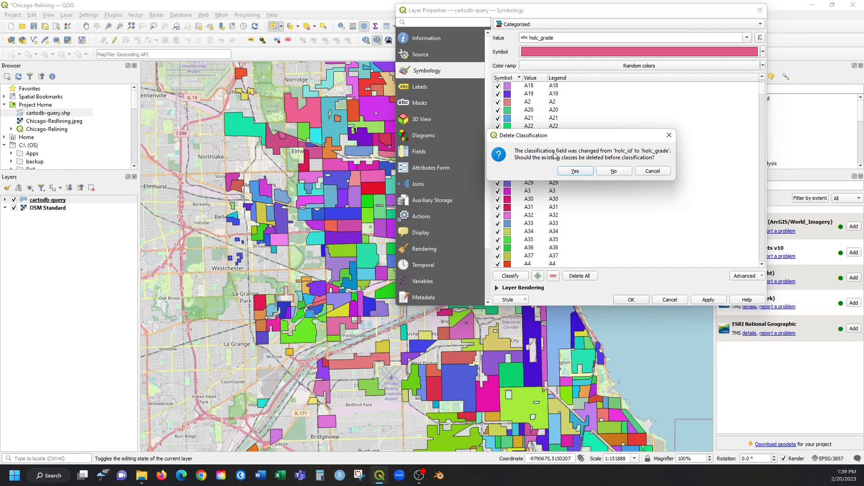
left_click(575, 171)
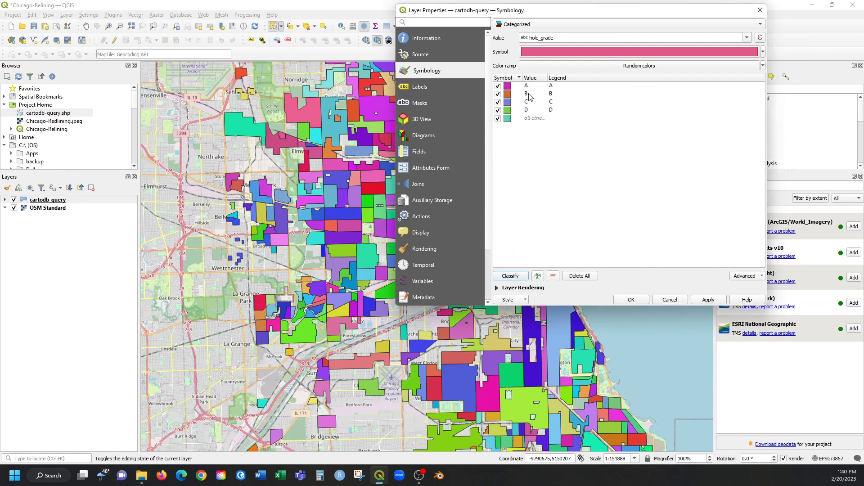
left_click(708, 300)
Change the fill color of the grade A class to a strong blue.
left_click_drag(569, 14, 660, 40)
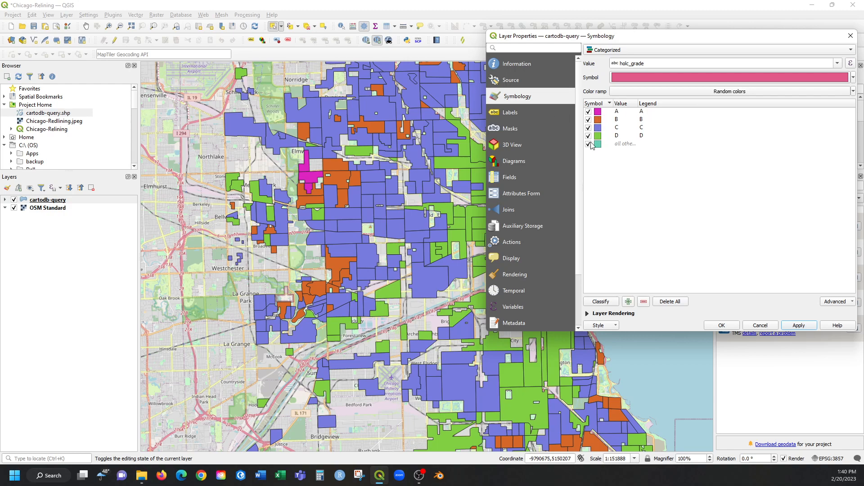
left_click(603, 113)
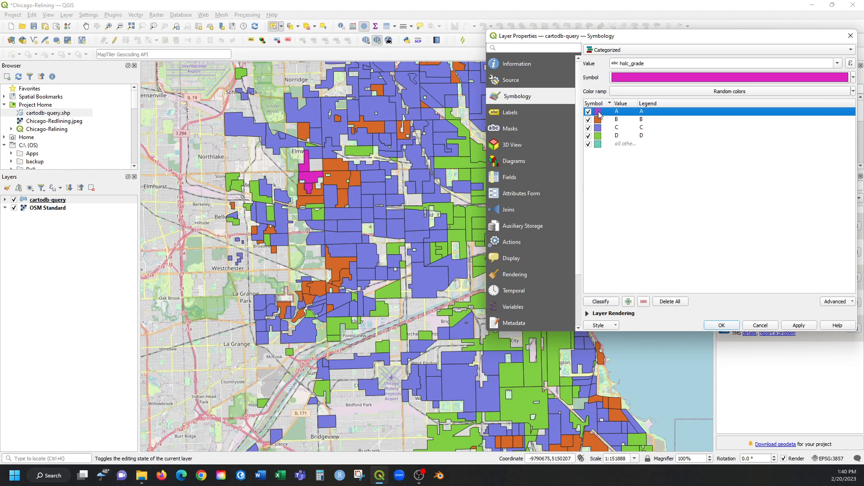
double_click(598, 113)
left_click_drag(328, 54, 472, 36)
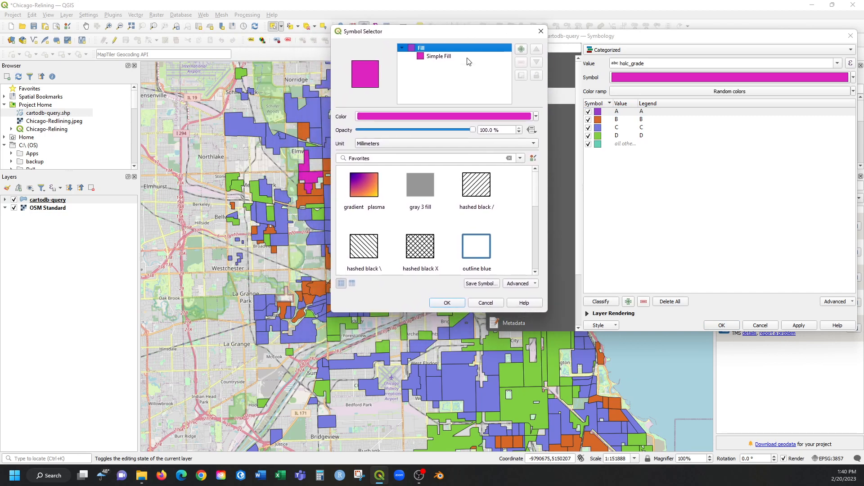
left_click(536, 117)
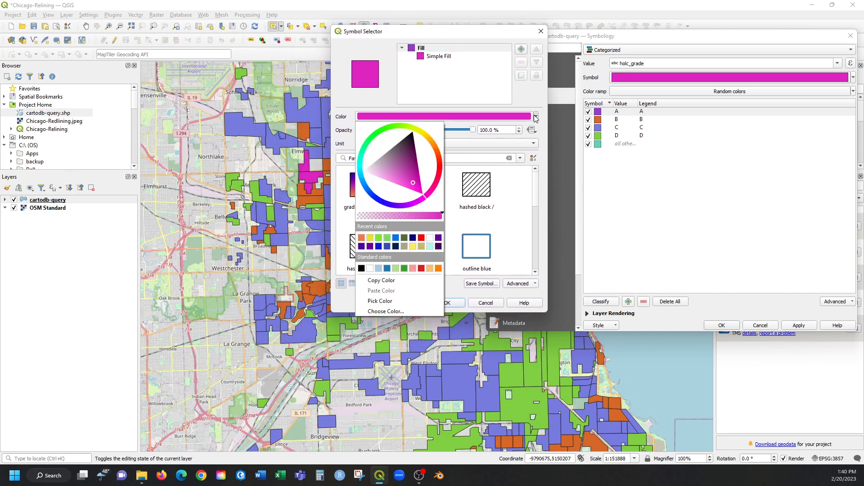
left_click_drag(374, 198, 381, 200)
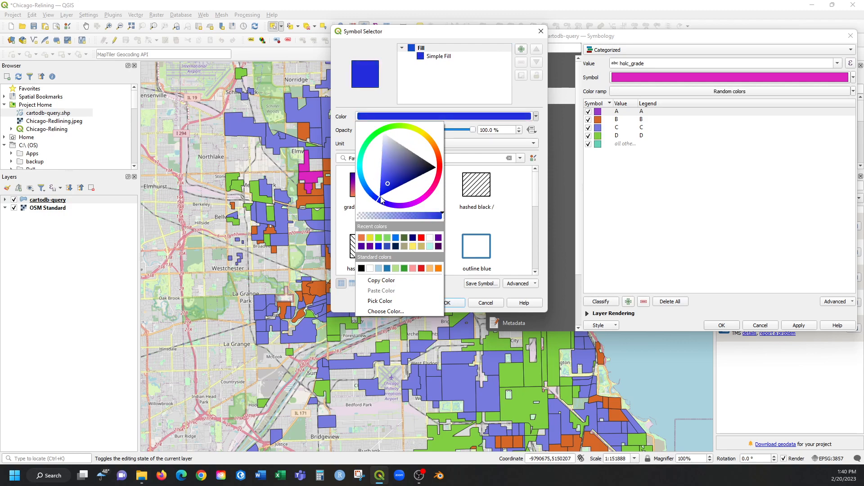
left_click(465, 272)
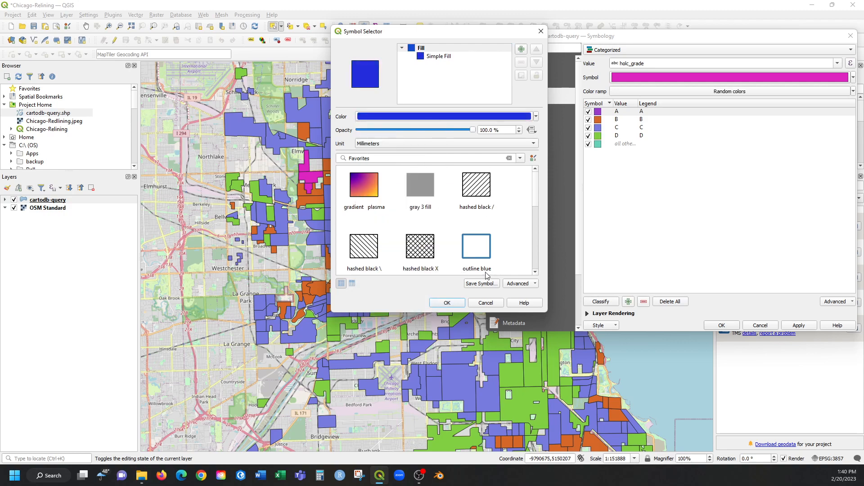
left_click(446, 303)
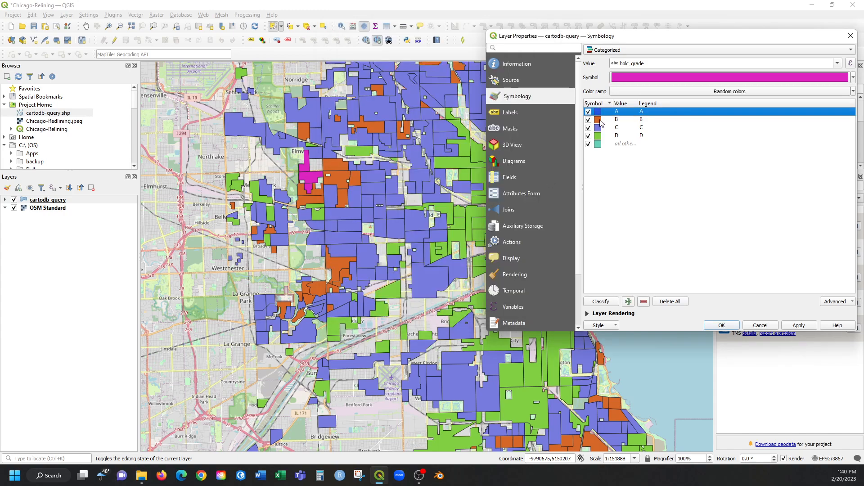
Change the fill color of the grade B class to green #8ed612, with hue 82° and saturation 91%.
double_click(598, 120)
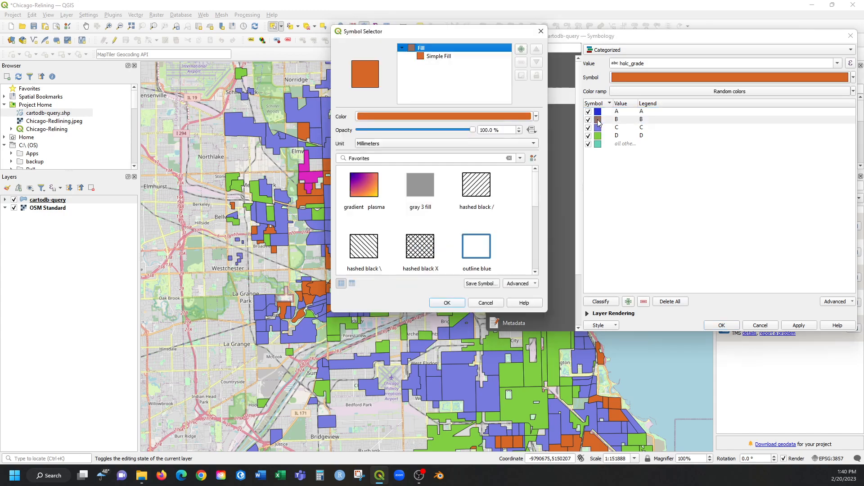
left_click(513, 117)
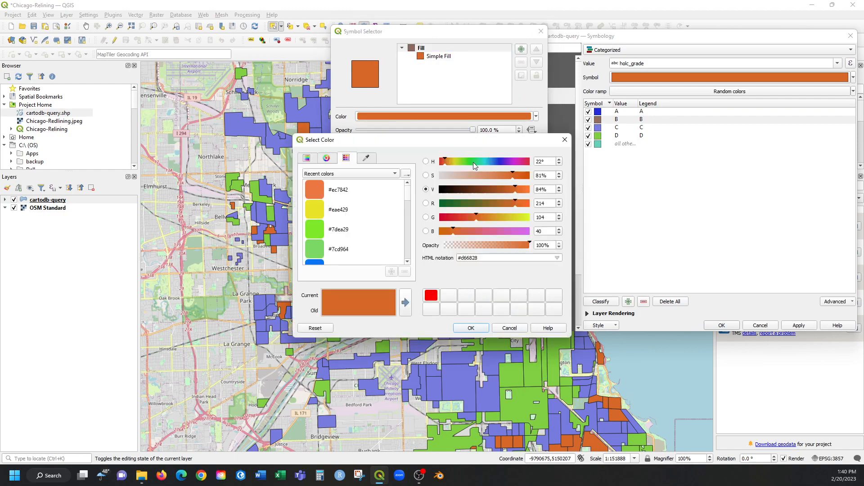
left_click(468, 161)
left_click(461, 164)
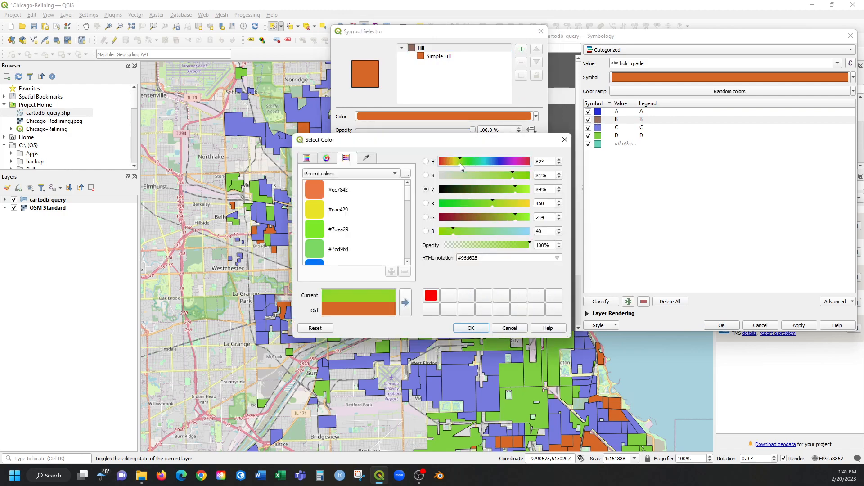
left_click(522, 176)
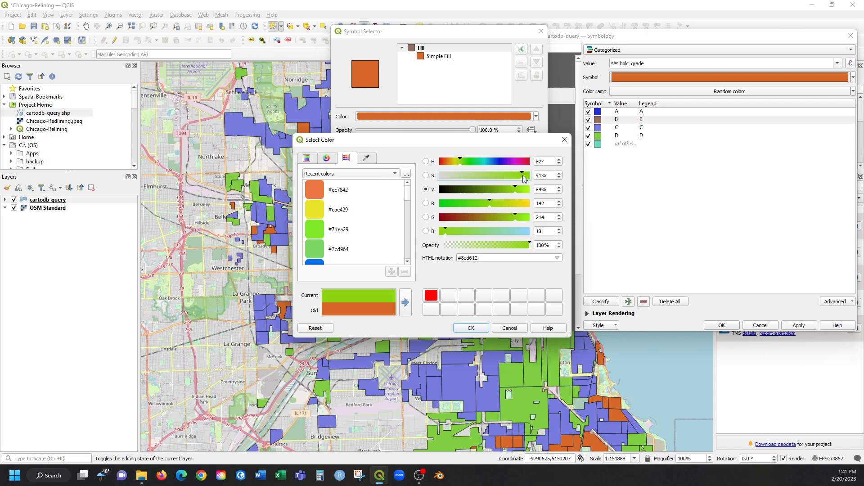
left_click(484, 328)
left_click(457, 304)
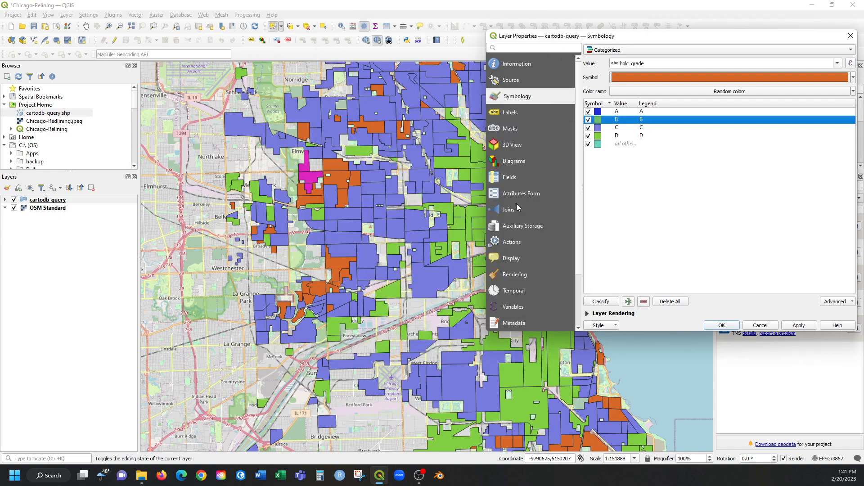
Change the fill color of the grade C class to golden yellow #dfcc00.
left_click(598, 131)
double_click(603, 133)
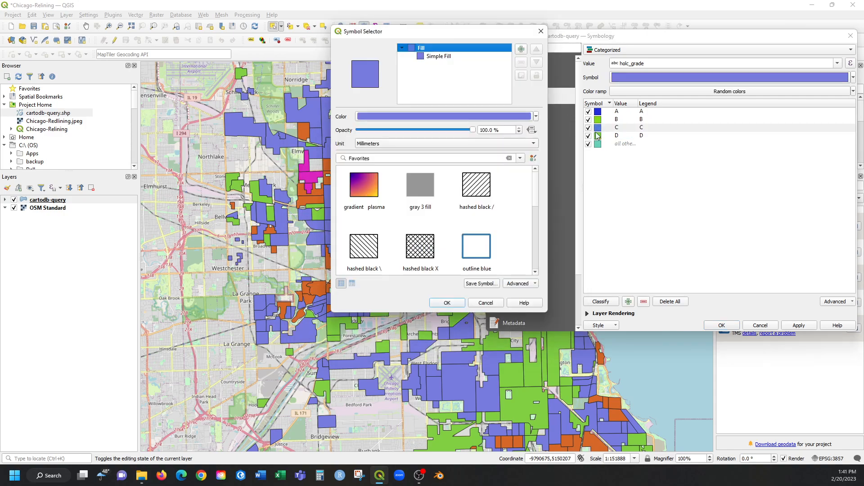
left_click(430, 116)
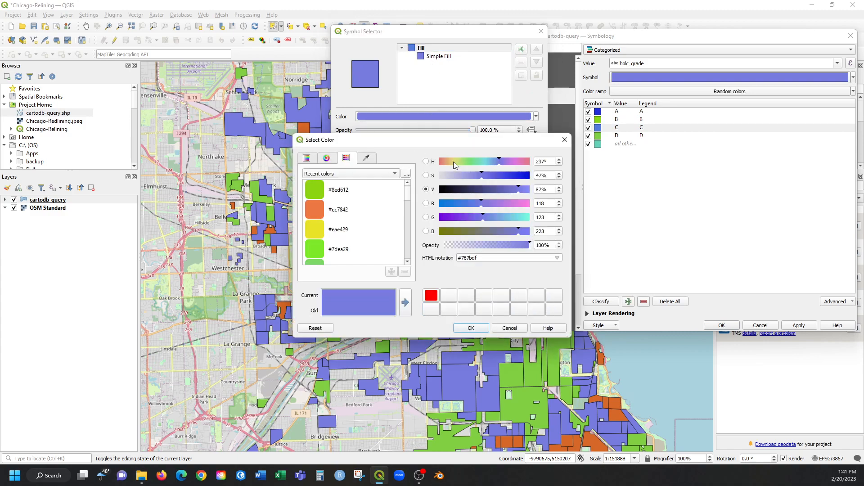
left_click(456, 161)
left_click_drag(456, 162, 454, 163)
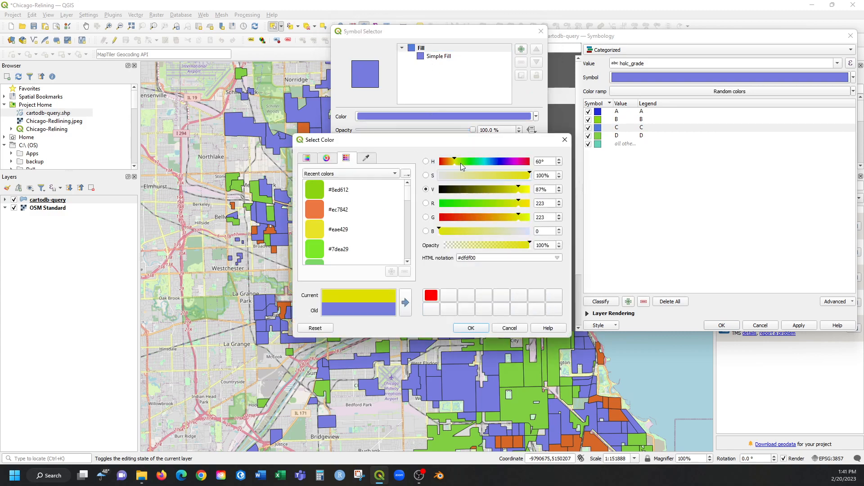
left_click_drag(461, 163, 453, 163)
left_click(471, 327)
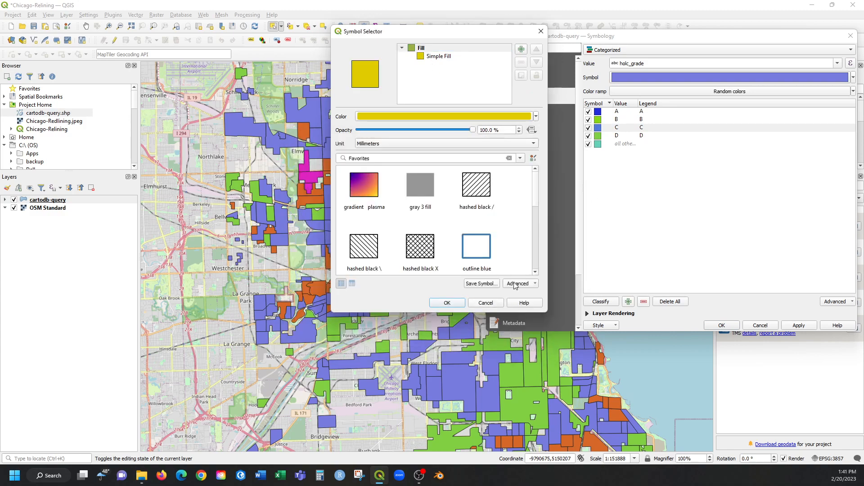
left_click(454, 306)
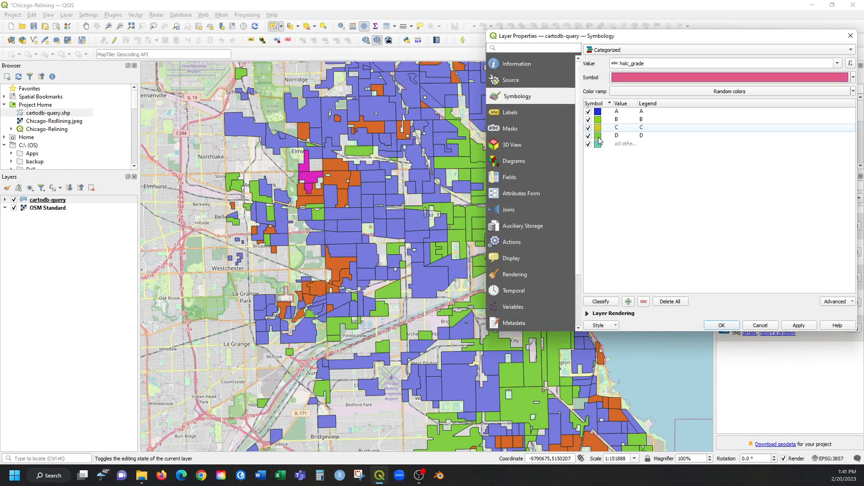
Change the grade D class's fill to a bright orange-red with hue 17°, and apply the grade colors to the map.
double_click(597, 135)
left_click(454, 117)
left_click_drag(442, 162, 444, 161)
left_click(514, 176)
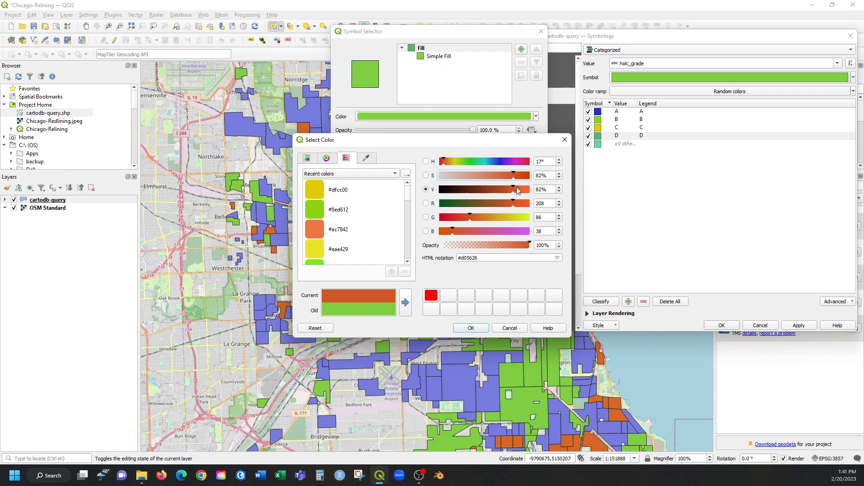
left_click_drag(516, 188, 525, 193)
left_click(472, 328)
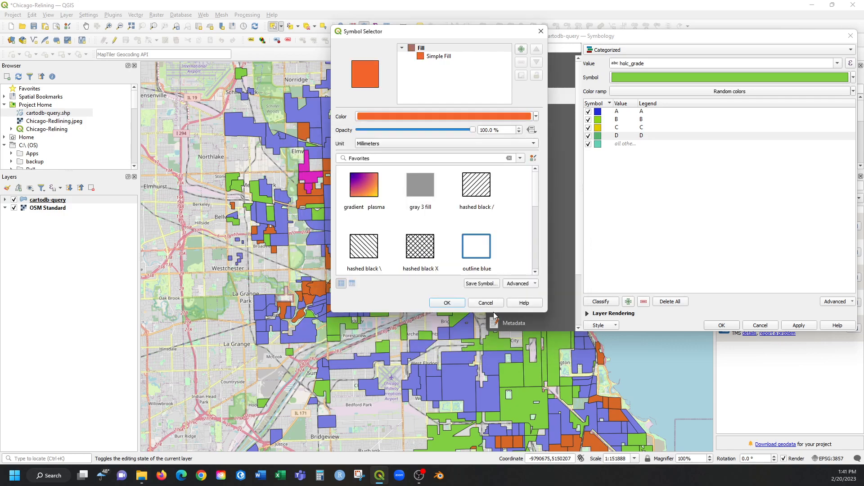
left_click(448, 307)
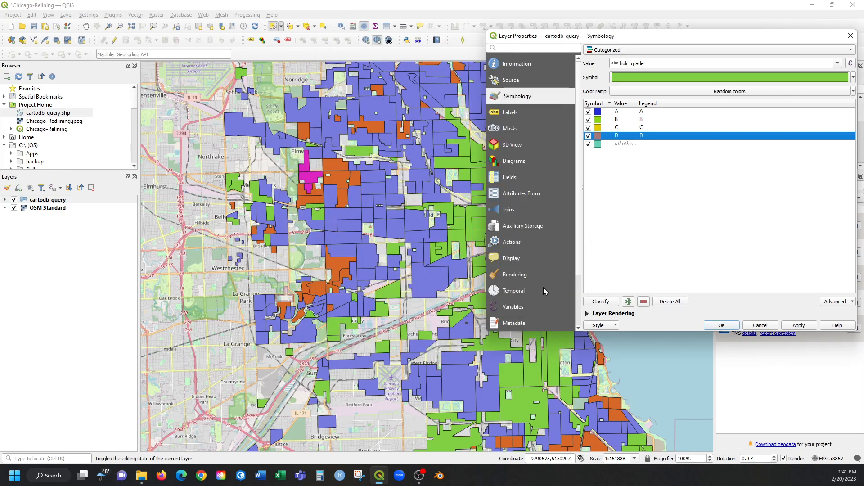
left_click(810, 328)
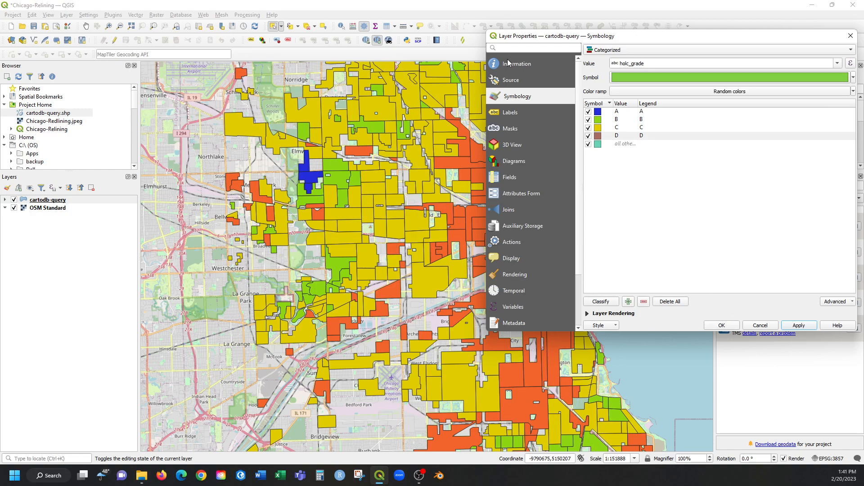
Remove the outlines from grade classes A through D by setting their stroke style to No Pen, and apply the symbology.
left_click_drag(589, 38, 533, 18)
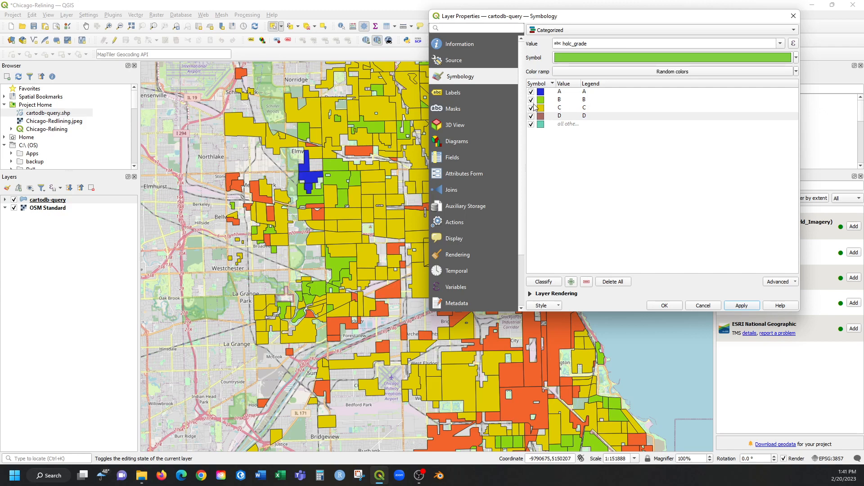
left_click(570, 92)
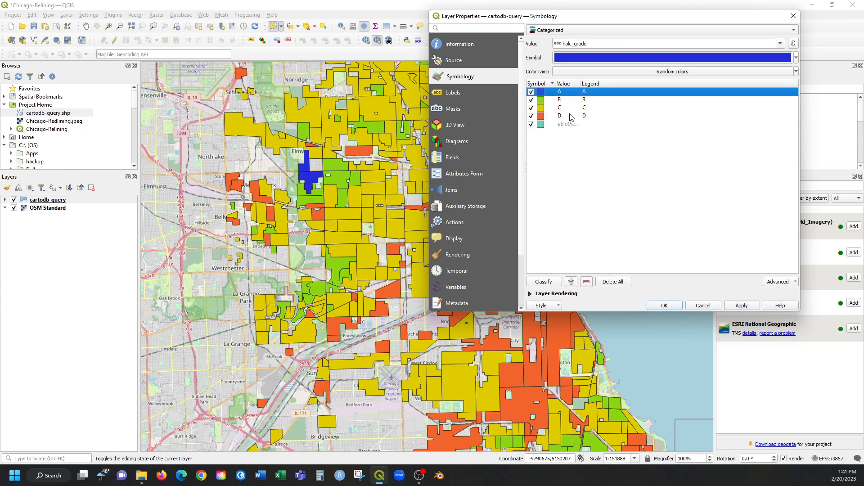
left_click(570, 117, "shift")
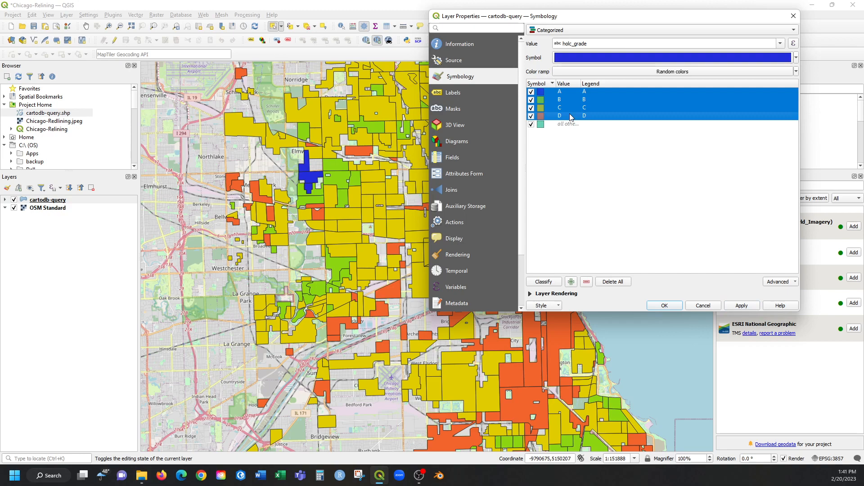
left_click(623, 59)
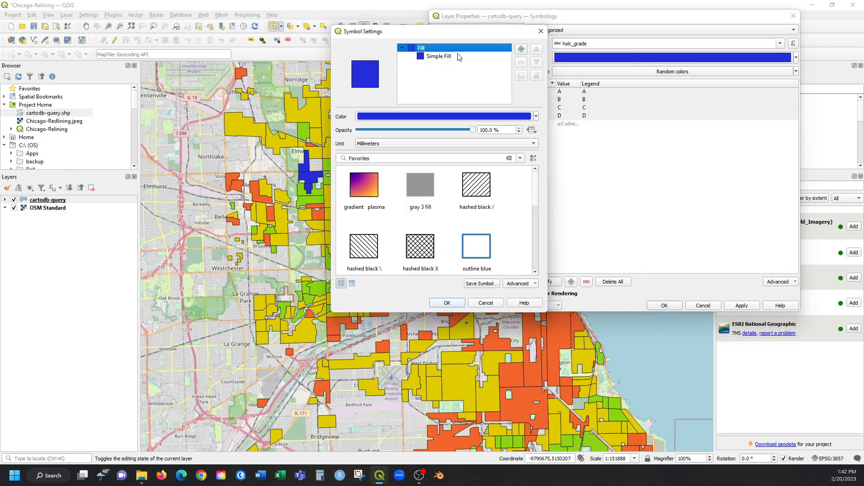
left_click(459, 57)
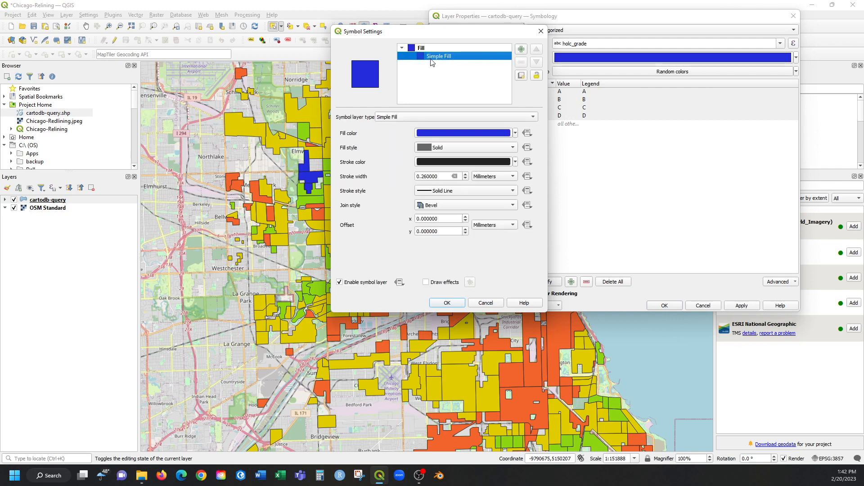
left_click(458, 192)
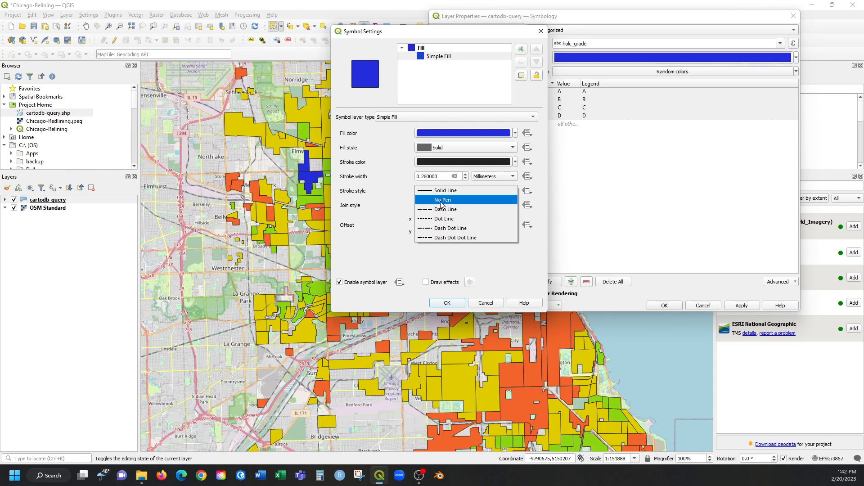
left_click(440, 200)
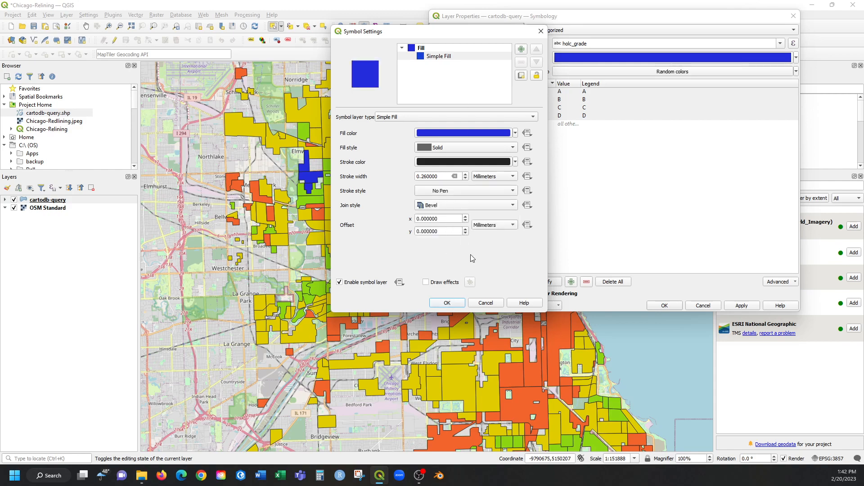
left_click(447, 303)
left_click(632, 156)
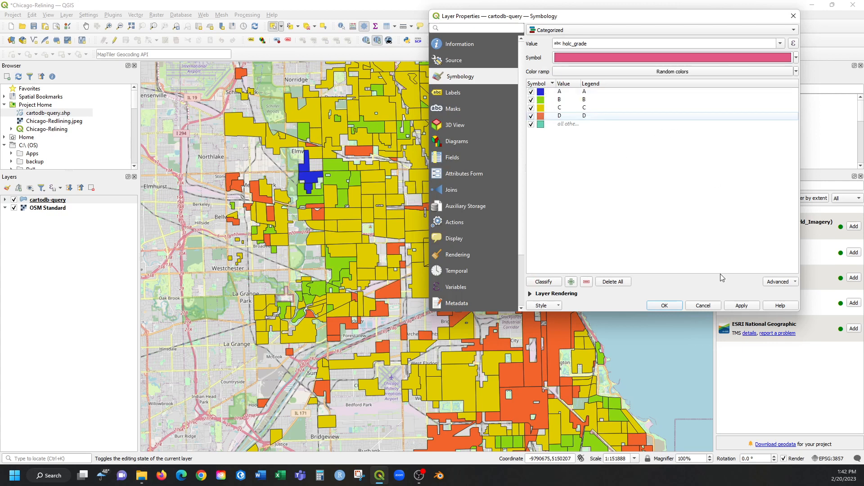
left_click(741, 306)
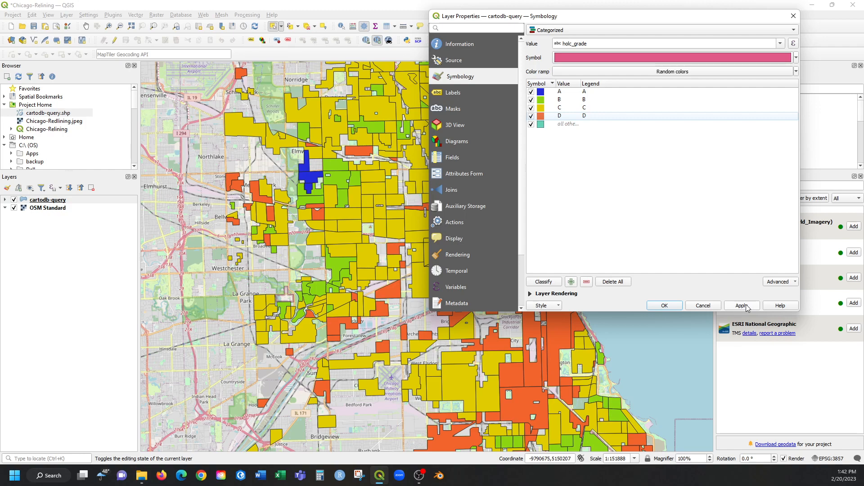
left_click(664, 305)
scroll(380, 266, "down", 1)
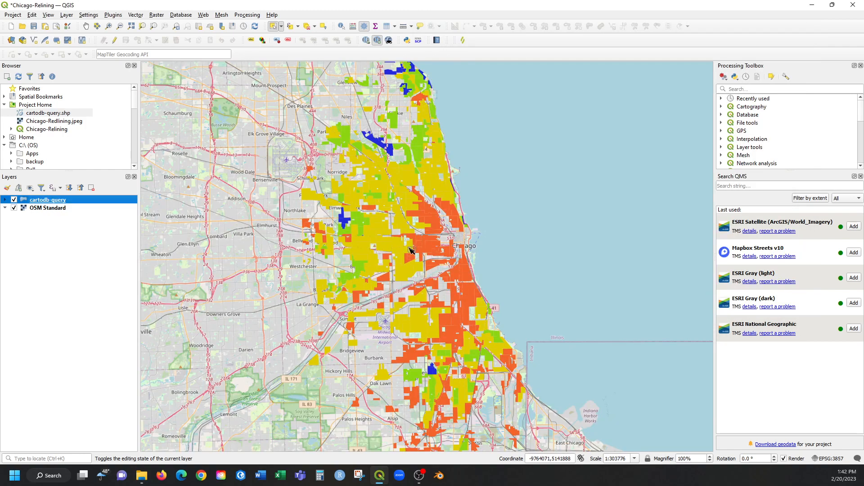
scroll(411, 249, "down", 1)
scroll(407, 270, "up", 1)
scroll(426, 270, "up", 1)
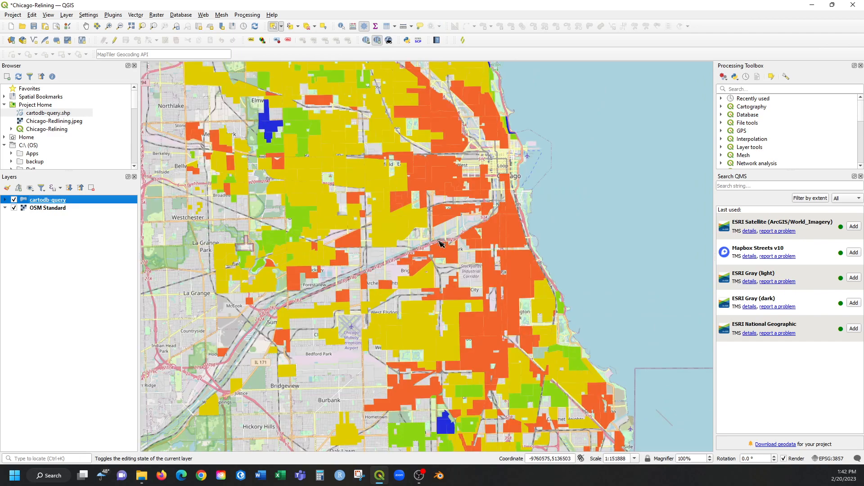
scroll(440, 243, "down", 1)
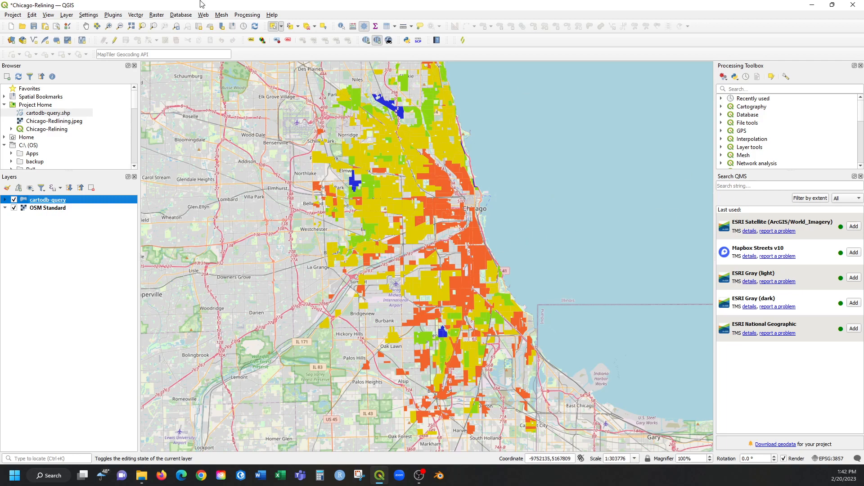
left_click(156, 15)
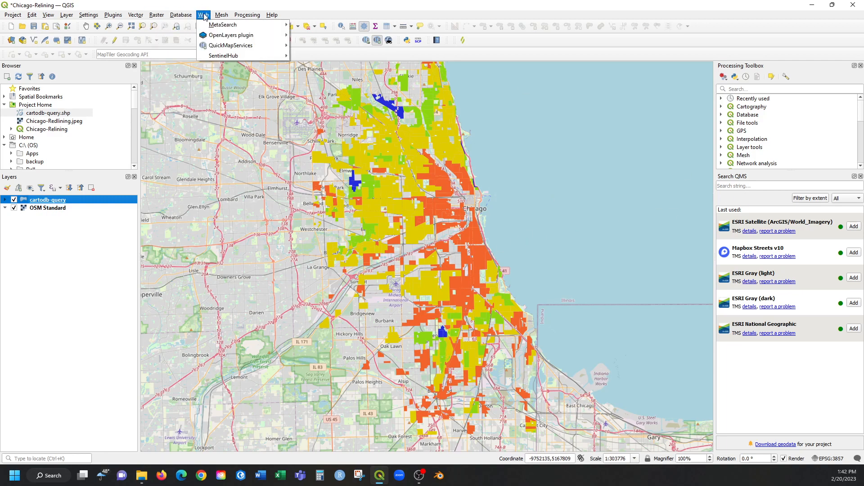
mouse_move(252, 45)
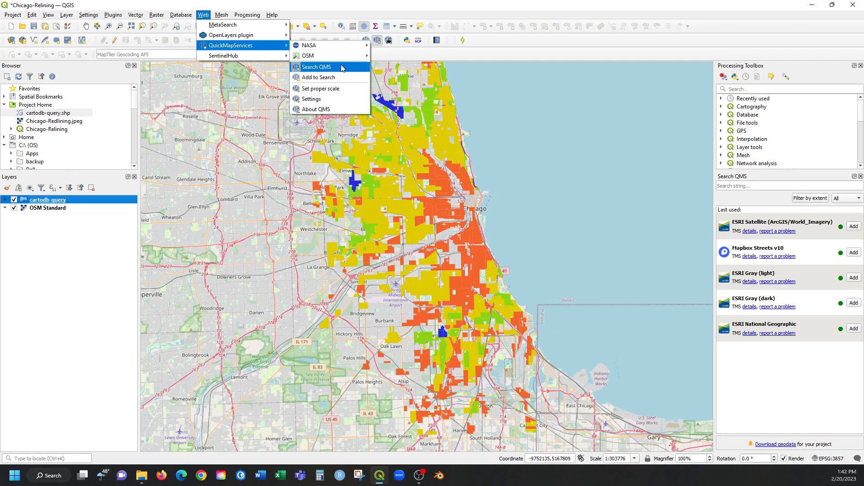
mouse_move(345, 60)
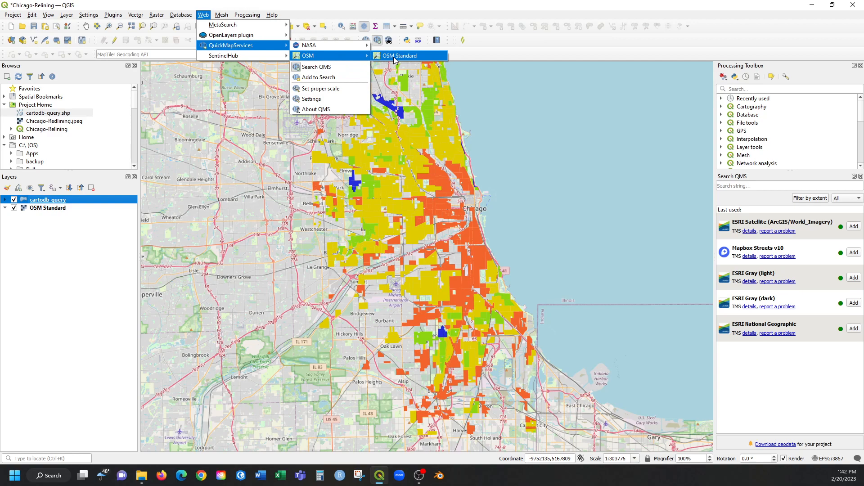
Search QuickMapServices for ESRI and add the ESRI Gray (light) basemap to the project.
left_click(771, 186)
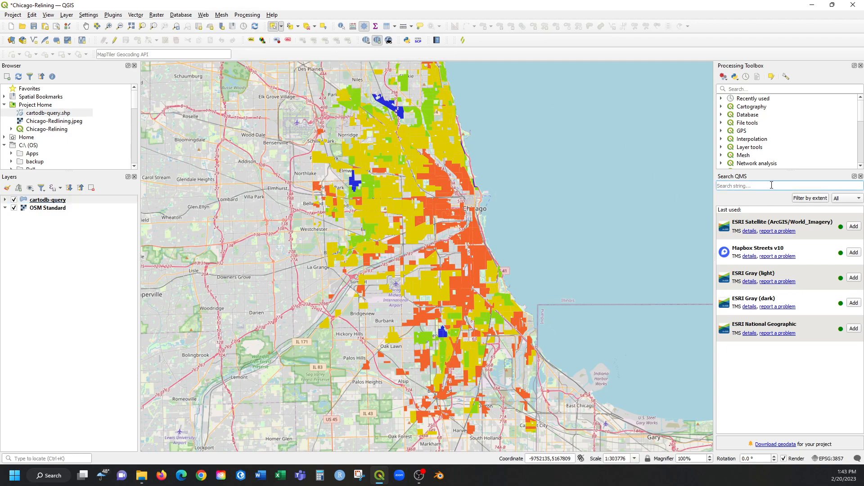
type("ESRI")
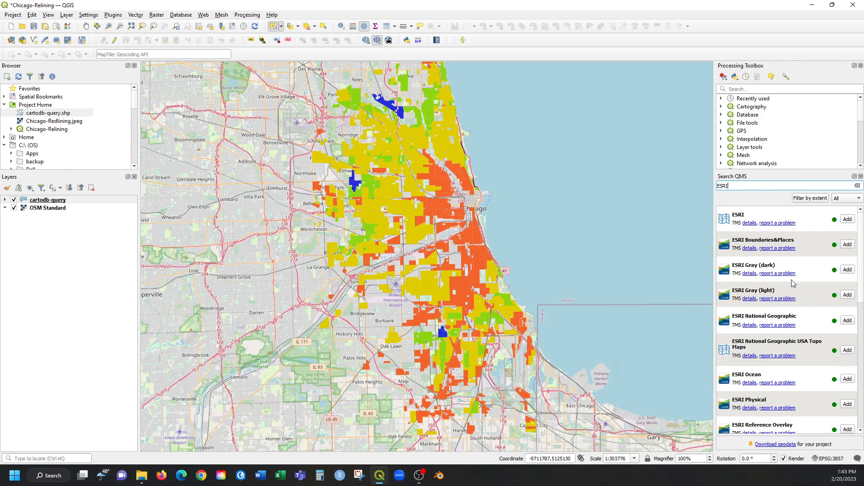
left_click(807, 270)
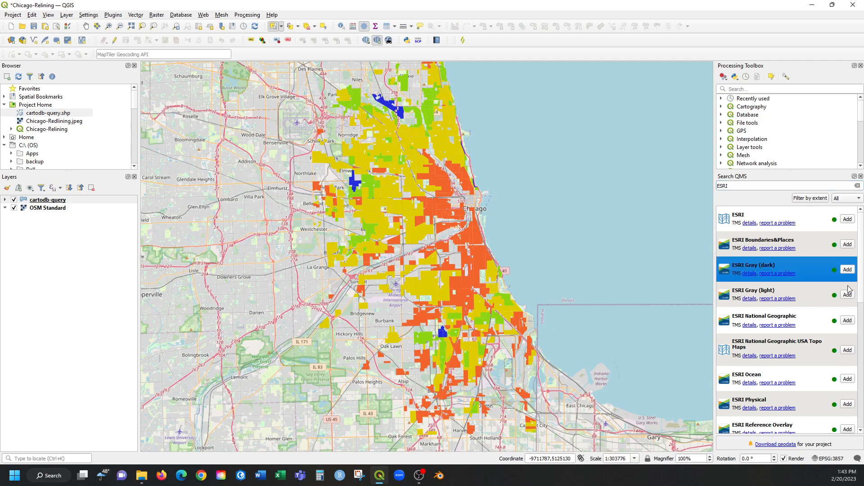
left_click(808, 297)
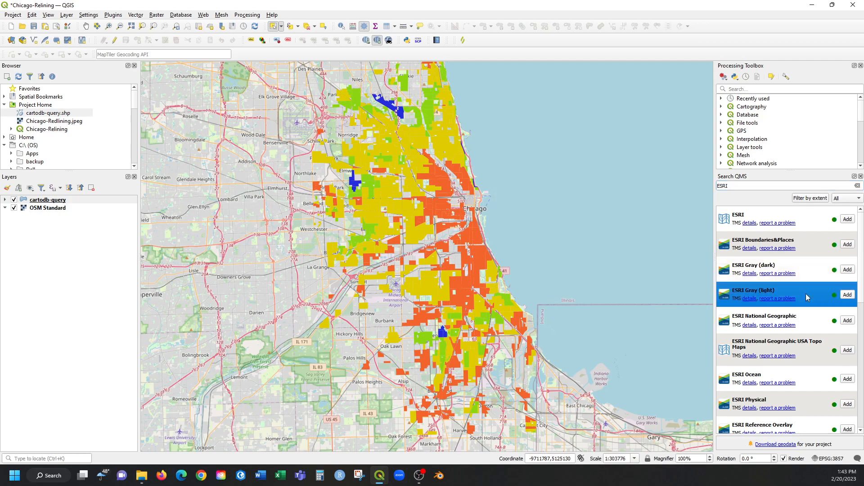
left_click(848, 294)
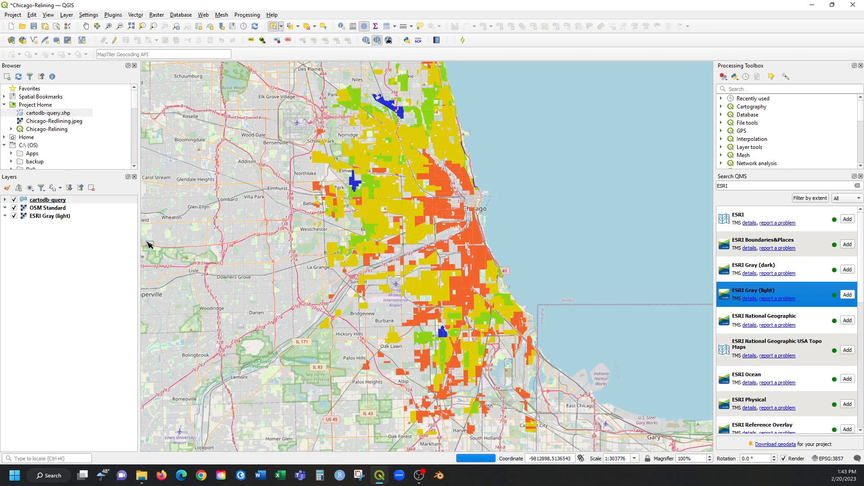
Hide the OSM Standard layer so that ESRI Gray (light) serves as the basemap.
left_click(41, 216)
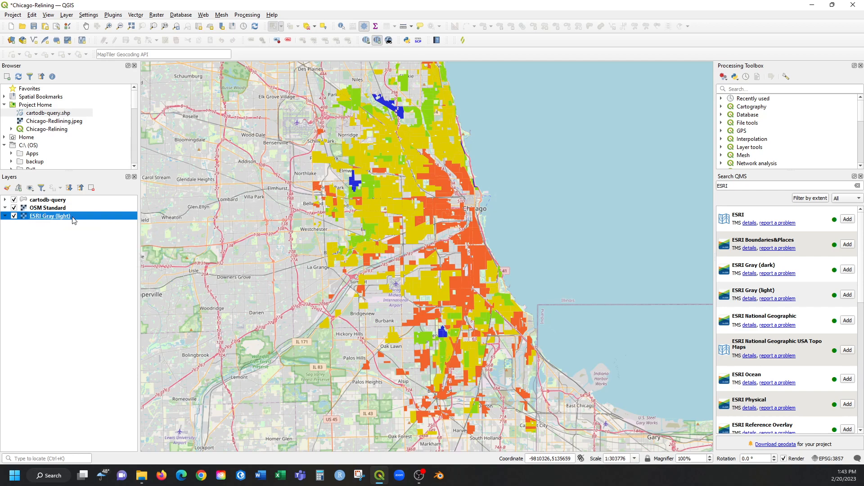
left_click(52, 209)
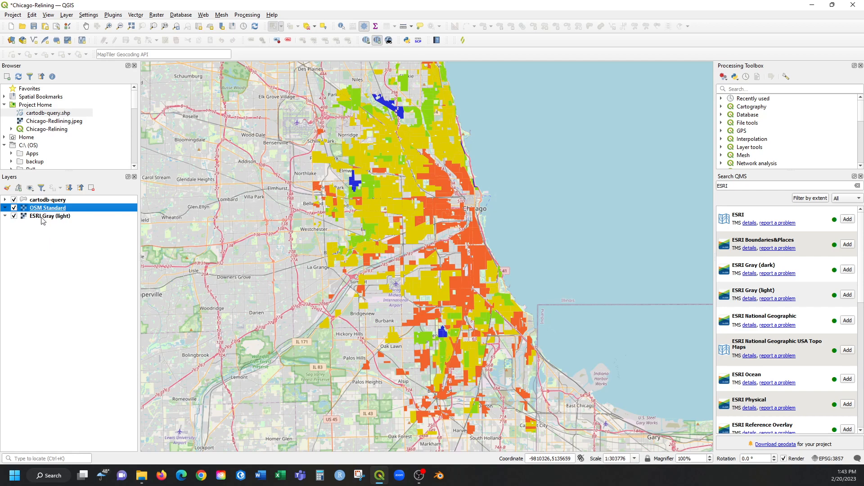
left_click(14, 208)
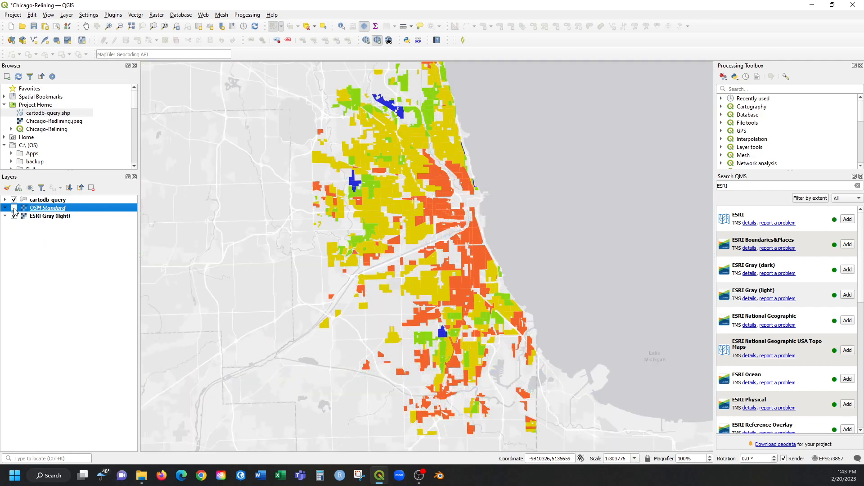
Compare the gray basemap with the cartodb-query layer hidden and shown again.
scroll(406, 301, "down", 1)
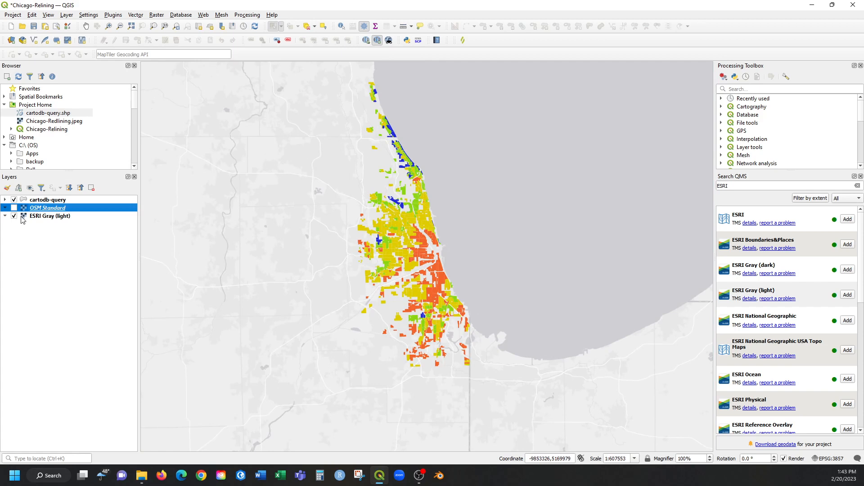
left_click(13, 200)
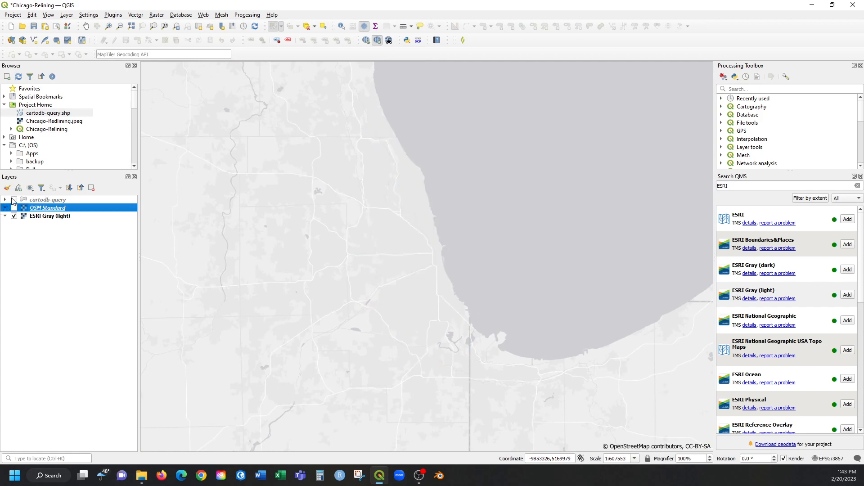
left_click(13, 200)
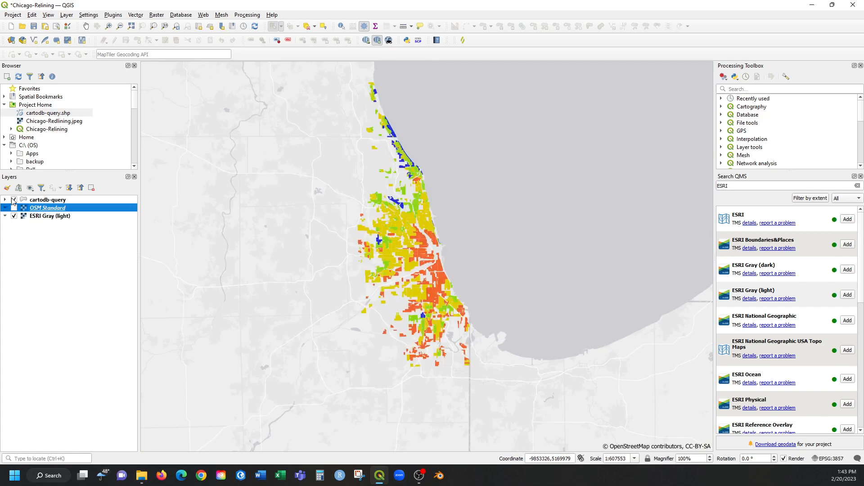
scroll(404, 295, "up", 1)
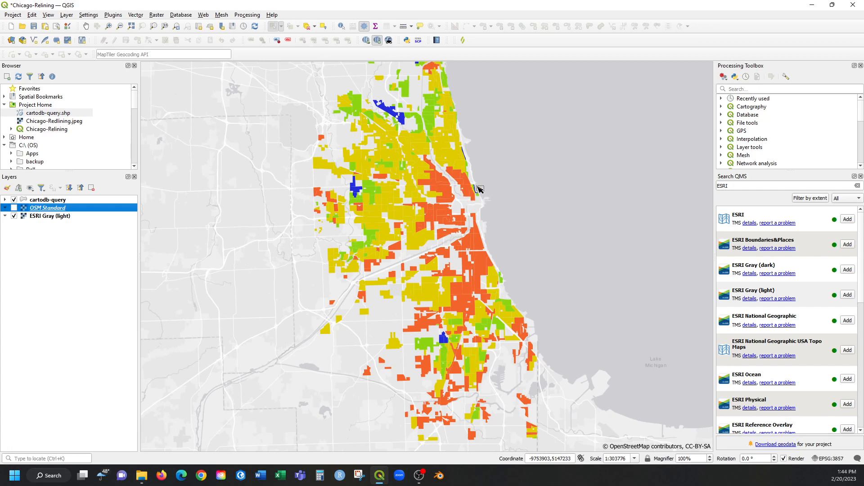
left_click(111, 252)
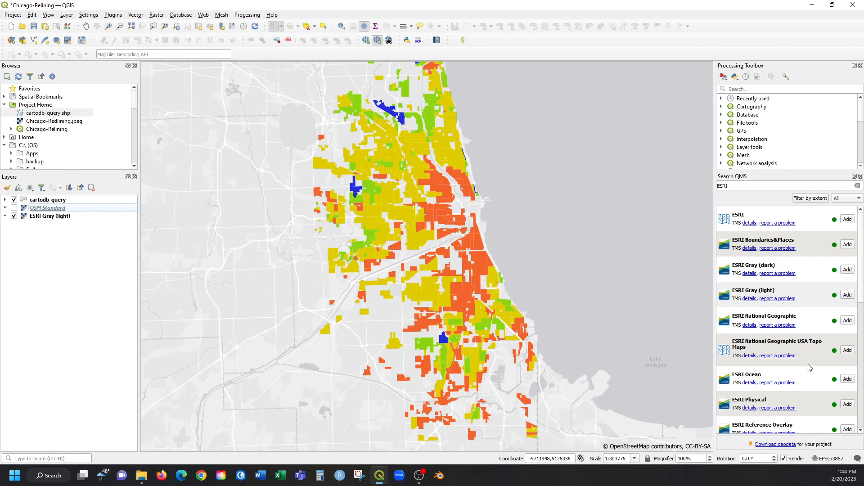
double_click(738, 187)
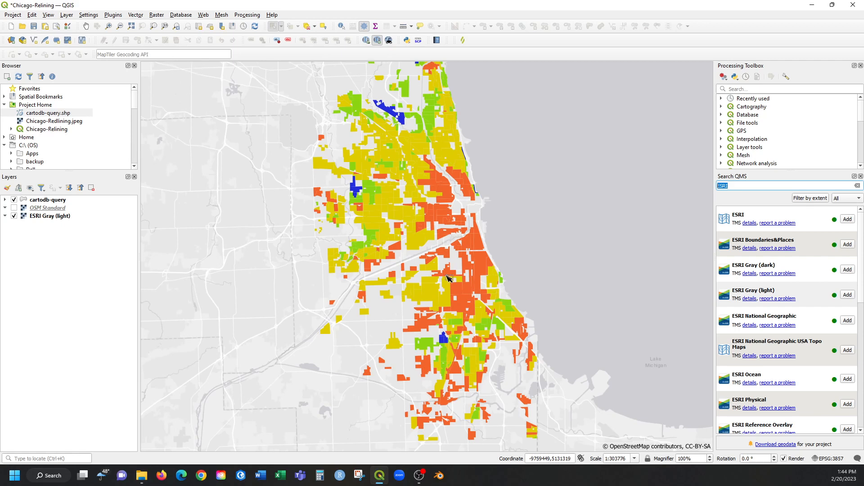
Create a new print layout titled "Letter (Portrait)".
left_click(14, 15)
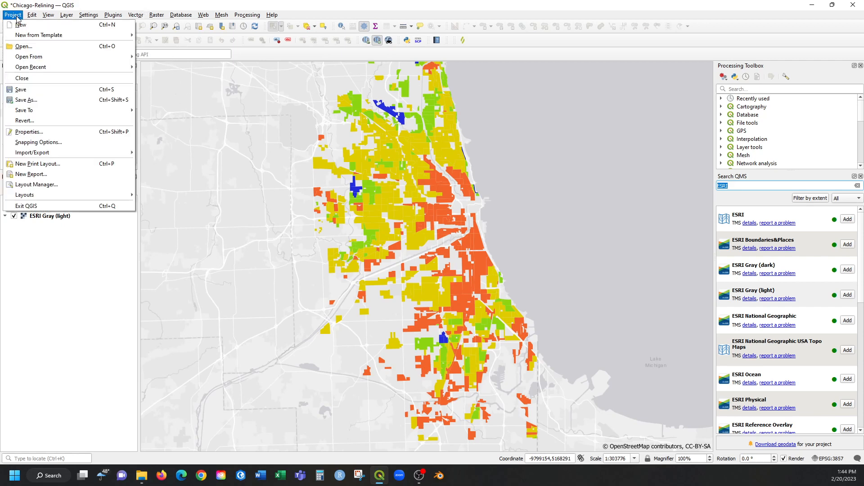
left_click(59, 166)
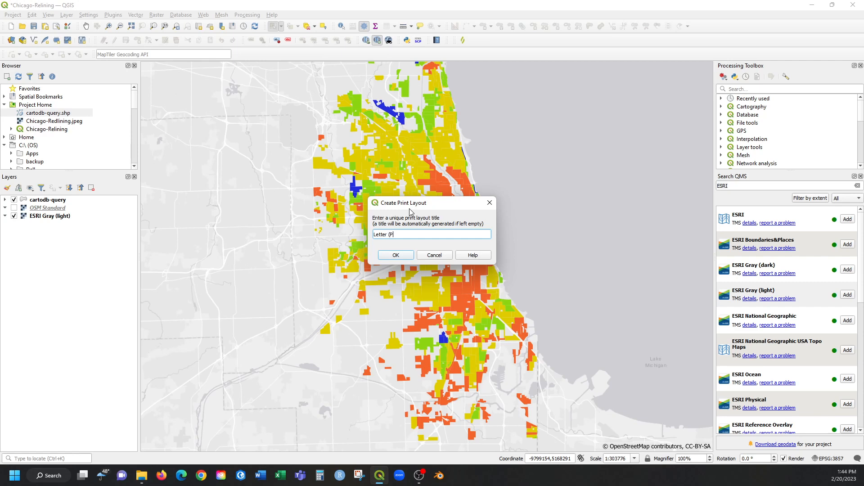
type("Letter (Portrait")
left_click_drag(417, 234, 365, 229)
left_click(398, 255)
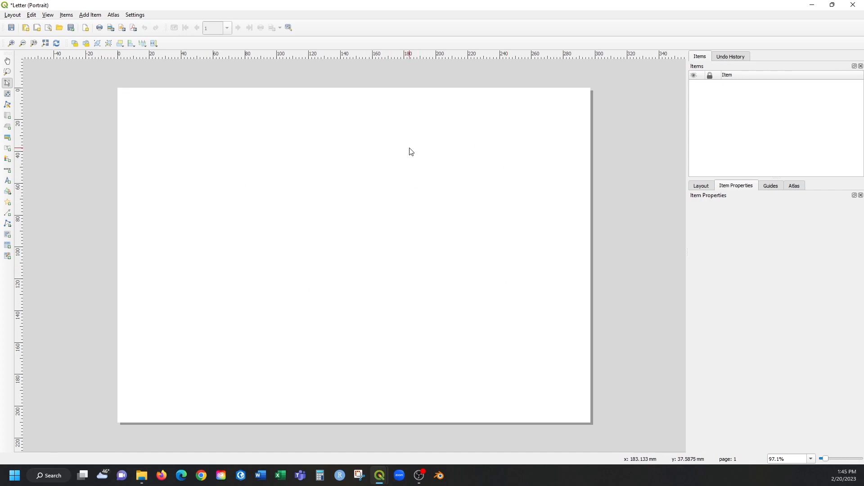
Set the layout page's size to Letter and its orientation to Portrait.
left_click(703, 186)
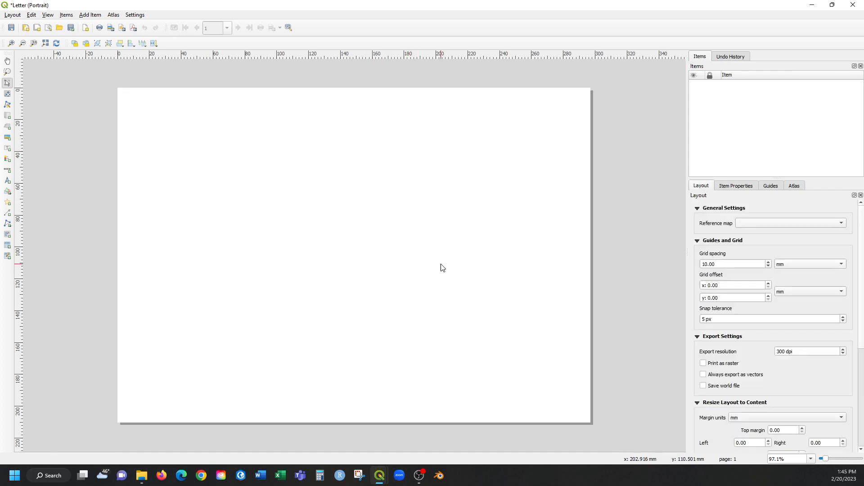
right_click(378, 265)
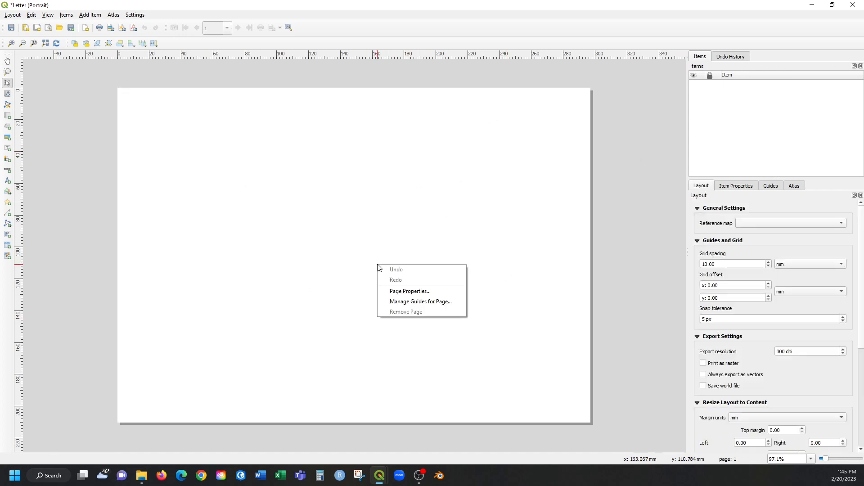
left_click(496, 169)
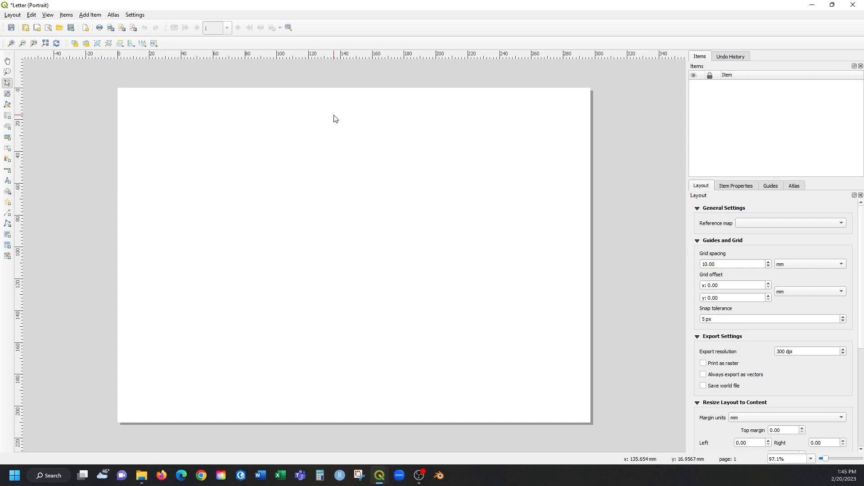
right_click(378, 208)
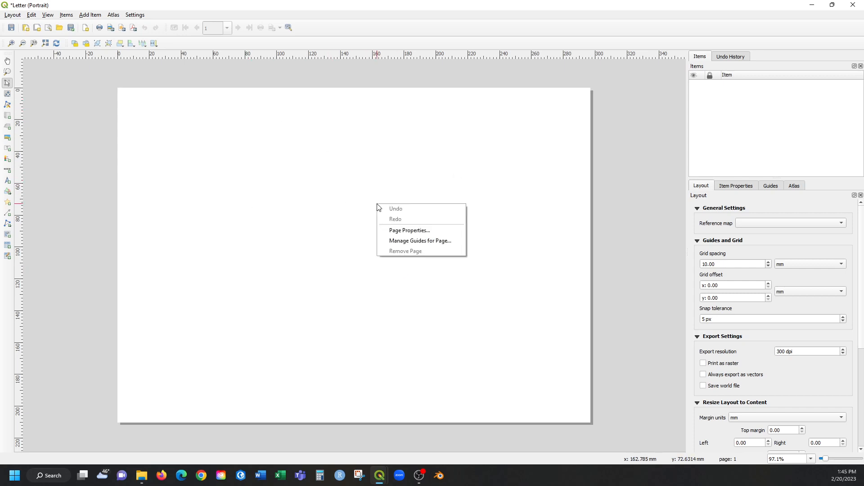
left_click(399, 233)
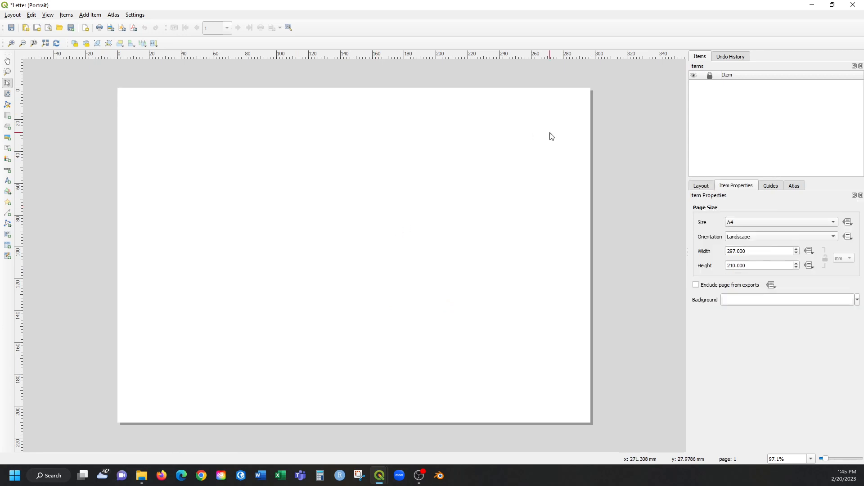
left_click(732, 223)
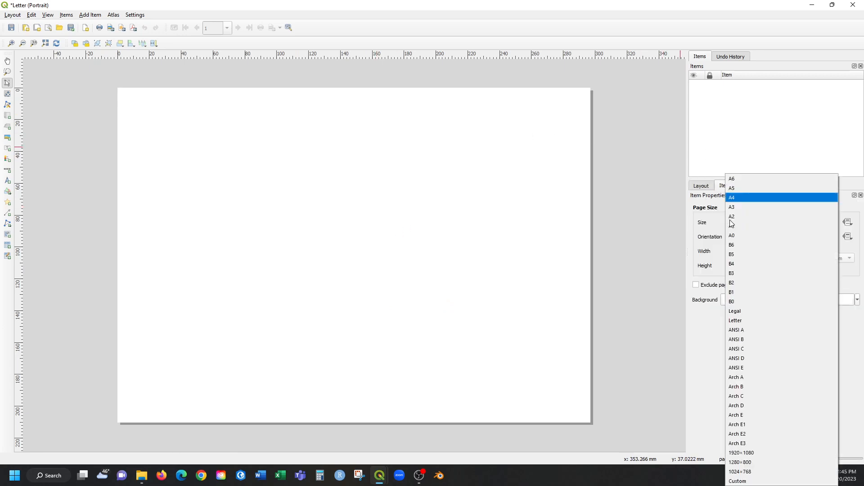
left_click(735, 321)
left_click(774, 237)
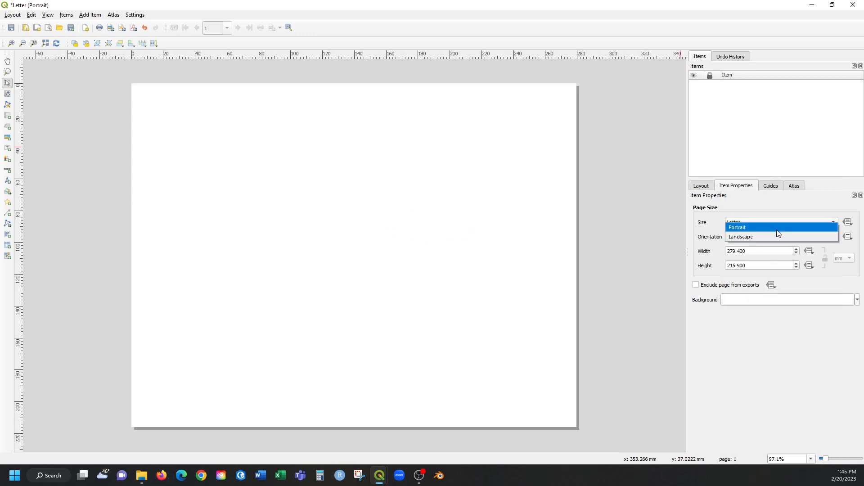
left_click(777, 228)
scroll(443, 188, "down", 1)
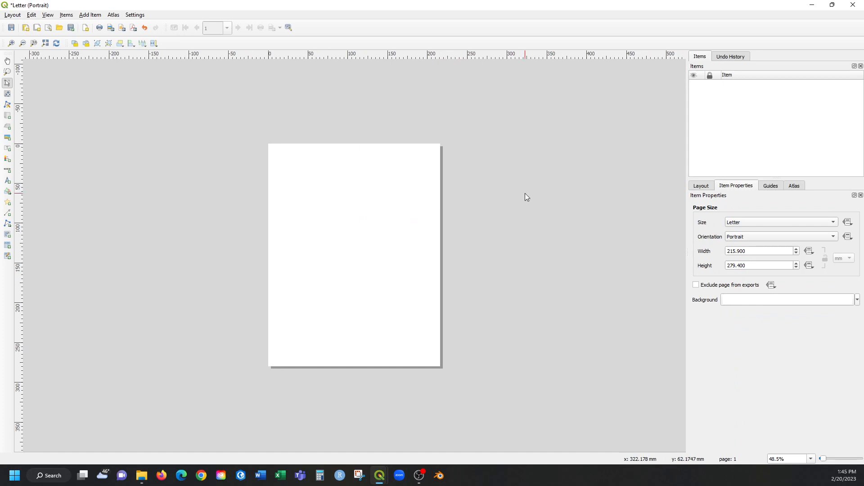
left_click(447, 180)
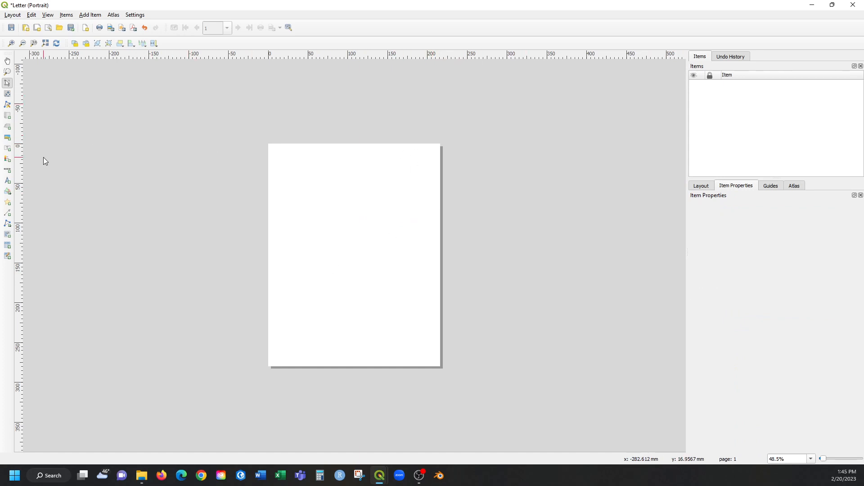
Add a map item that fills the whole page from corner to corner.
left_click(9, 118)
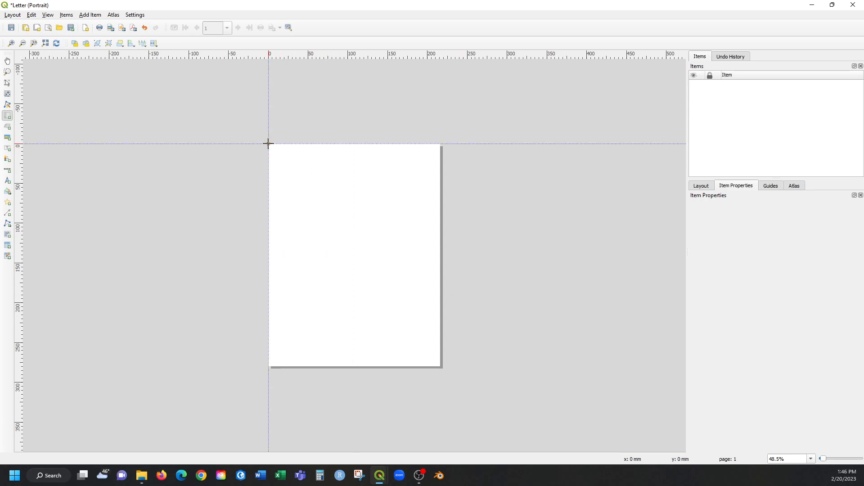
left_click_drag(268, 144, 438, 366)
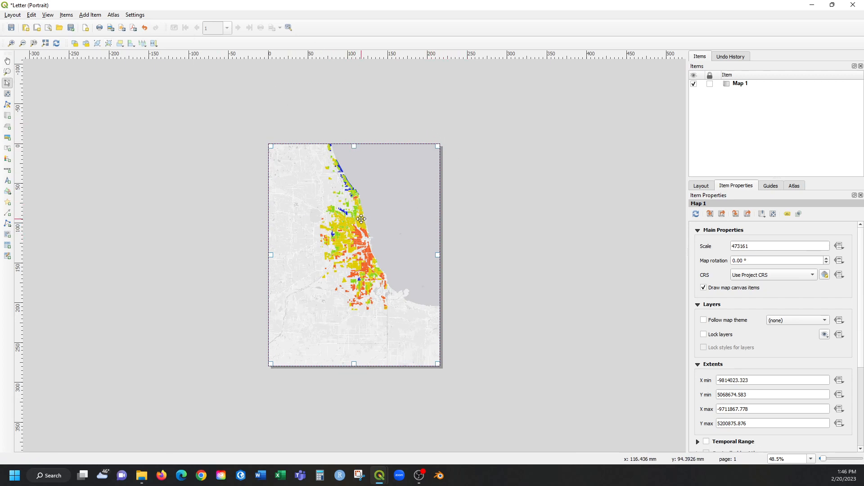
left_click_drag(383, 231, 322, 279)
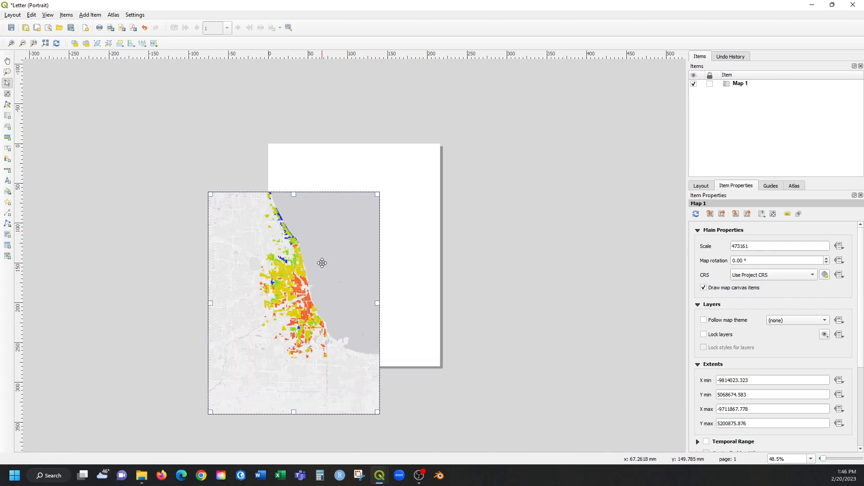
left_click_drag(281, 302, 339, 255)
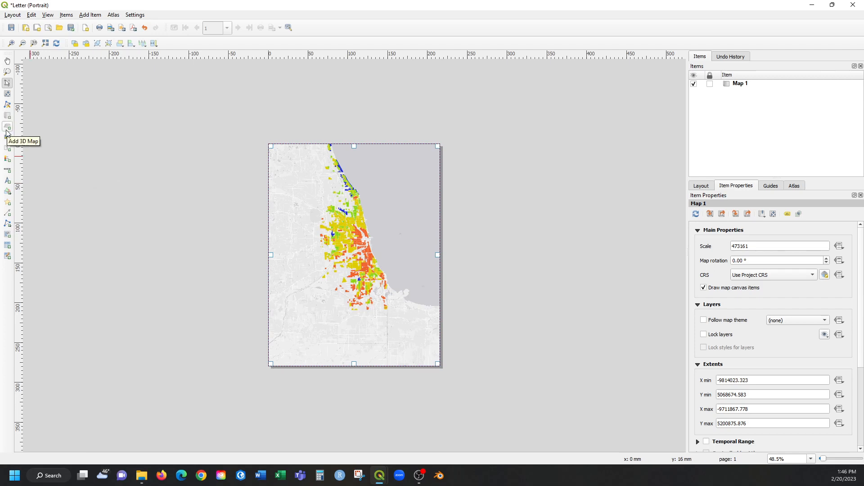
Shift the map's content slightly down and to the left within its frame, bringing the northernmost districts fully onto the page.
left_click(8, 94)
mouse_move(394, 258)
left_mouse_down()
mouse_move(378, 265)
mouse_move(388, 279)
mouse_move(388, 271)
left_mouse_up()
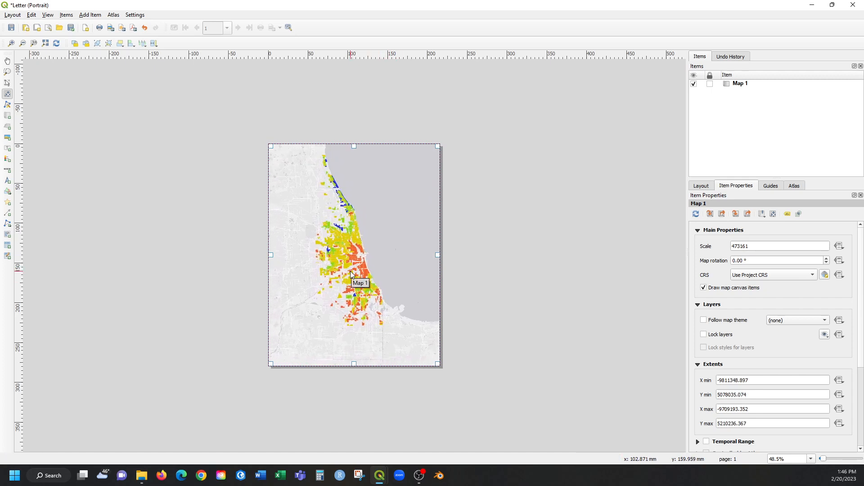
left_click(7, 94)
Set the map's scale to 500000 and lock the map item.
left_click(754, 248)
mouse_move(754, 248)
left_mouse_down()
mouse_move(726, 249)
mouse_move(768, 256)
left_mouse_up()
double_click(746, 245)
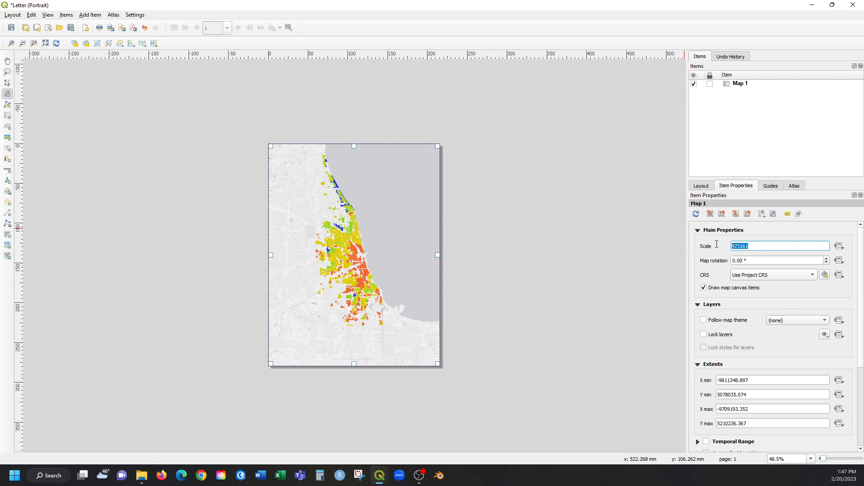
left_click(742, 247)
mouse_move(742, 246)
left_mouse_down()
mouse_move(725, 246)
mouse_move(748, 247)
mouse_move(723, 244)
mouse_move(744, 248)
mouse_move(730, 248)
left_mouse_up()
left_click(757, 248)
left_click_drag(757, 246, 719, 245)
type("500000")
key("Return")
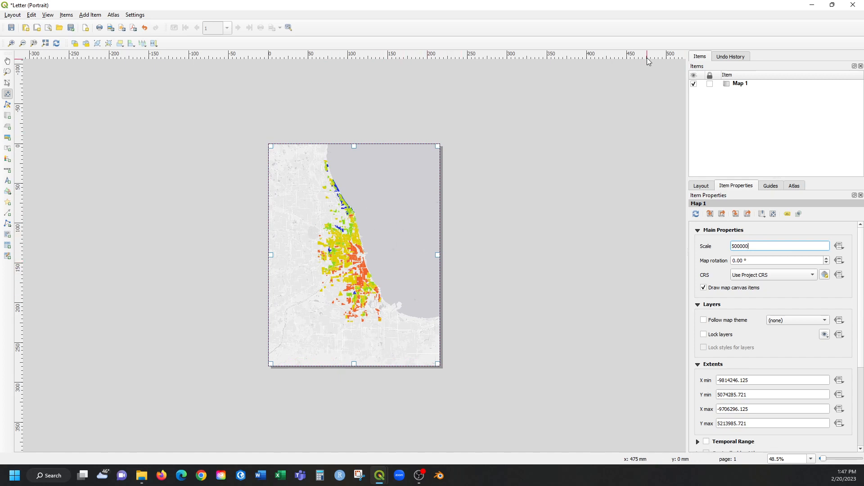
left_click(710, 85)
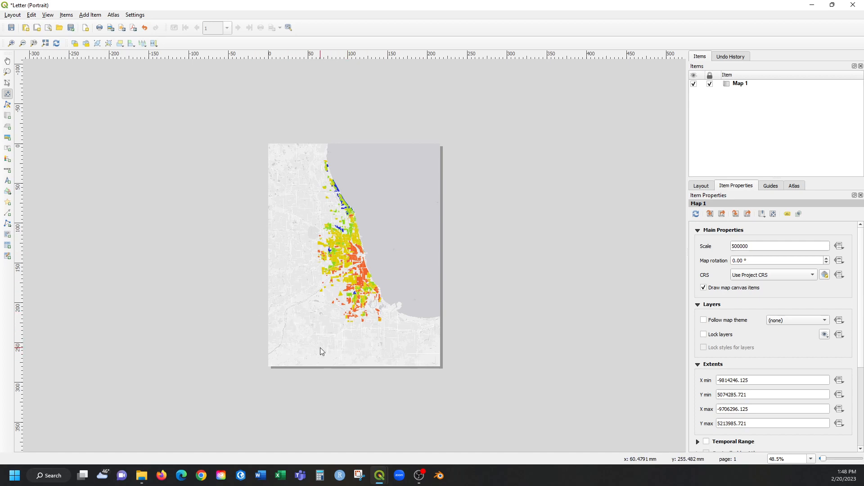
Add a label reading "Chicago Redlining" over the lake near the page's upper right corner.
left_click(8, 149)
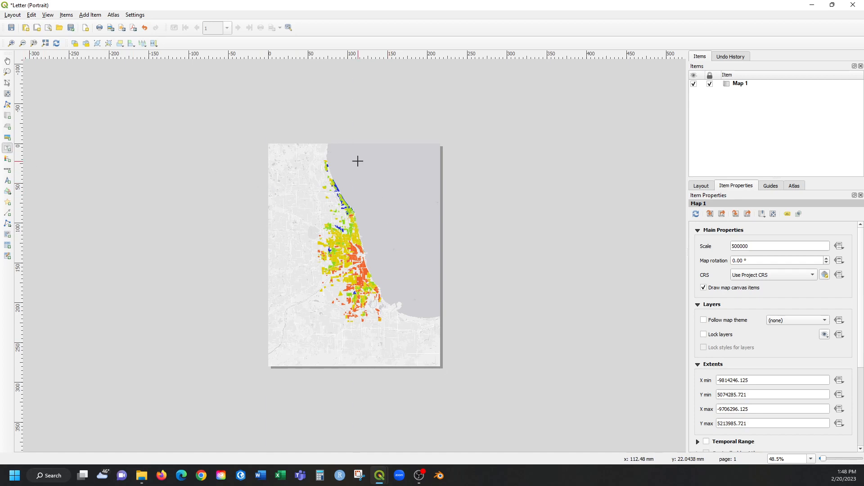
left_click_drag(361, 157, 430, 177)
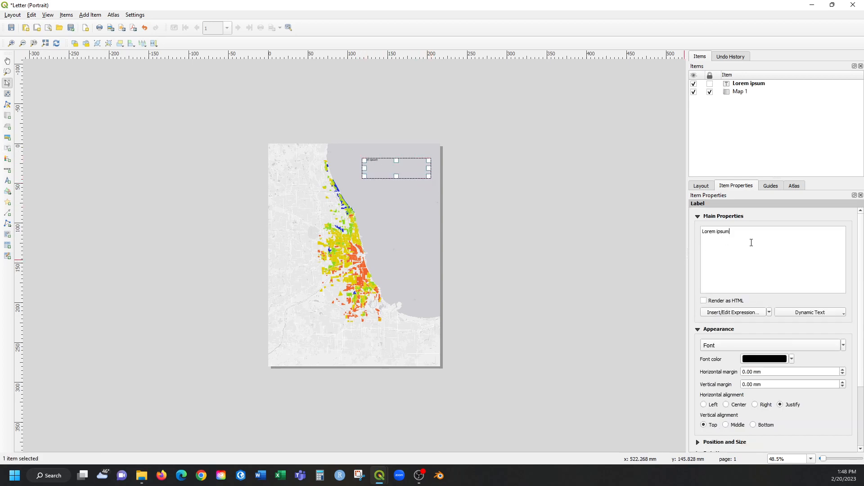
key("ctrl+shift+Left")
key("ctrl+shift+Left")
type("Chicago Redlining")
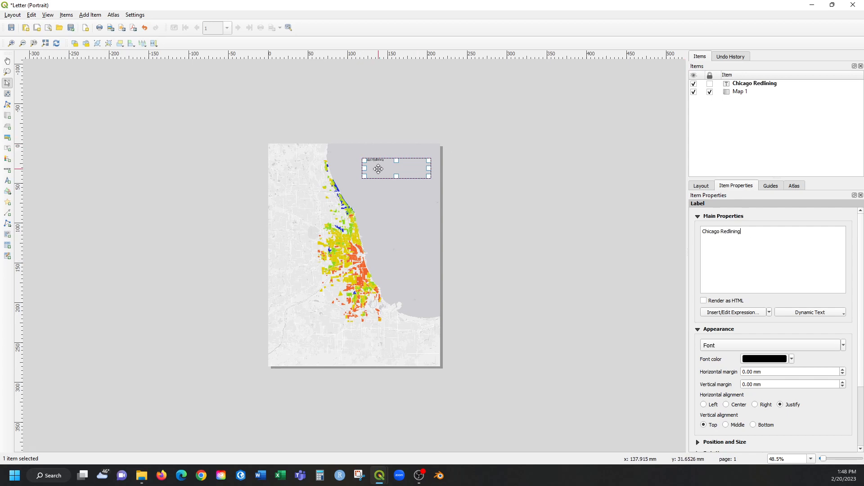
left_click_drag(382, 168, 430, 171)
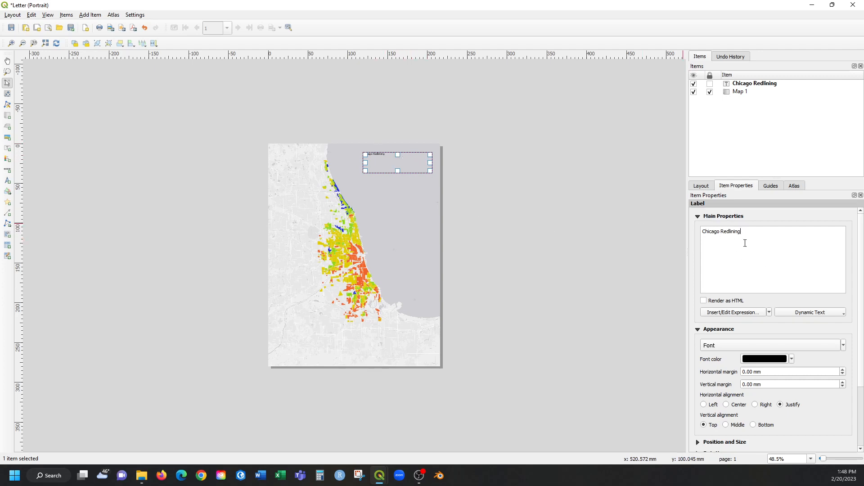
Set the title label's font to Futura PT at size 48 and extend its box downward to fit both lines.
left_click_drag(745, 243, 692, 230)
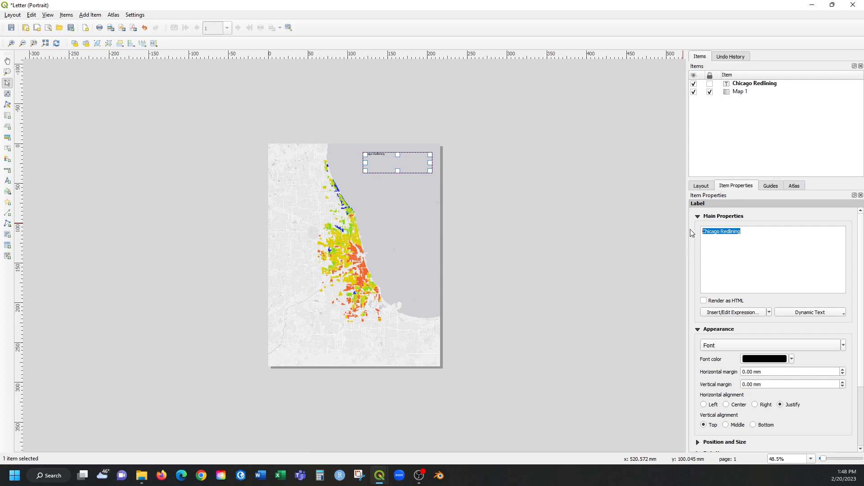
left_click(744, 350)
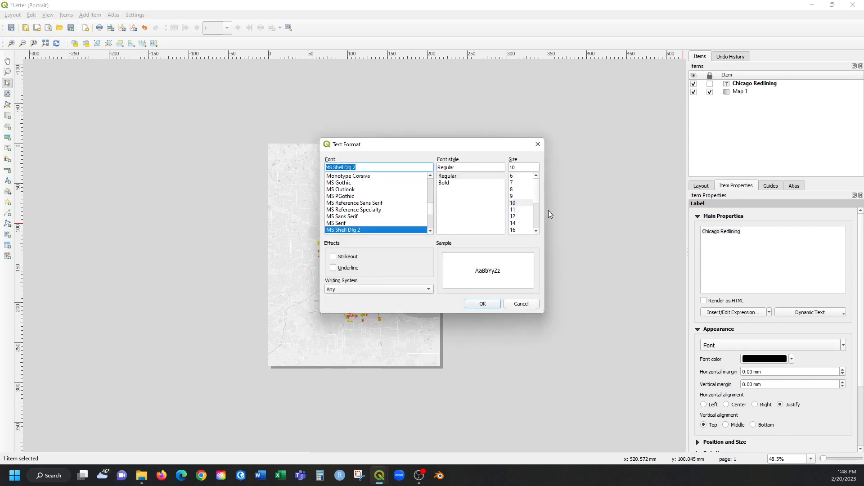
scroll(525, 208, "down", 3)
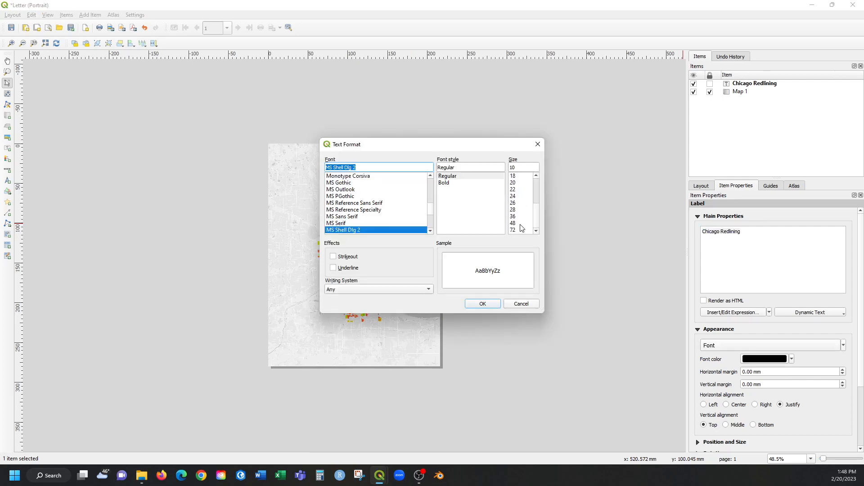
left_click(521, 224)
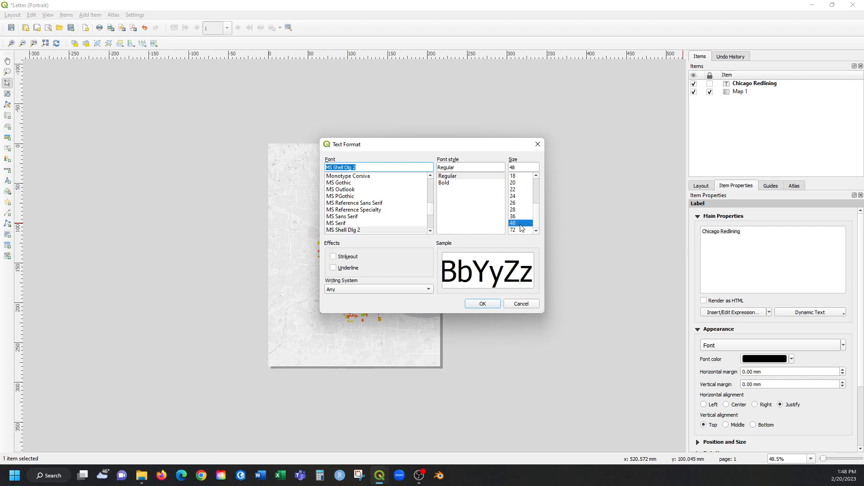
triple_click(376, 169)
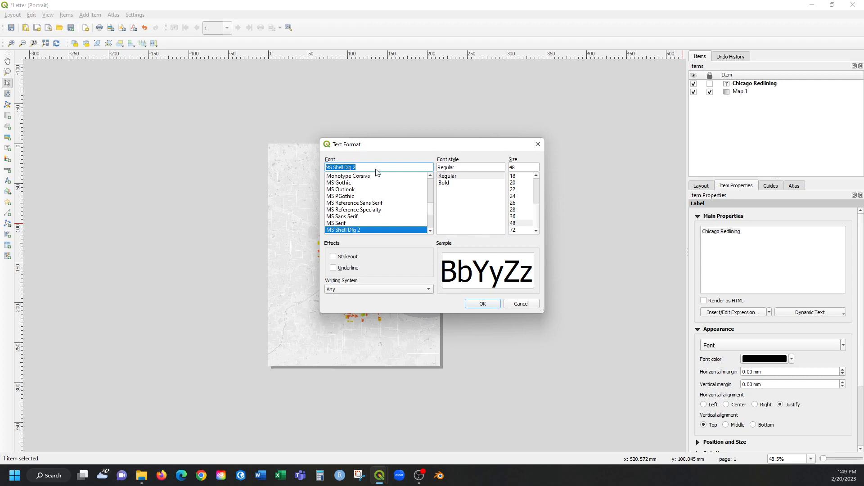
type("fu")
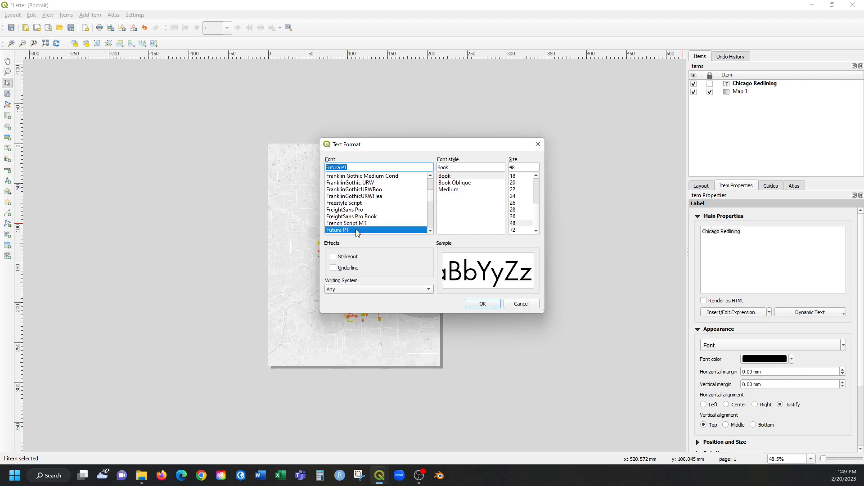
left_click(482, 304)
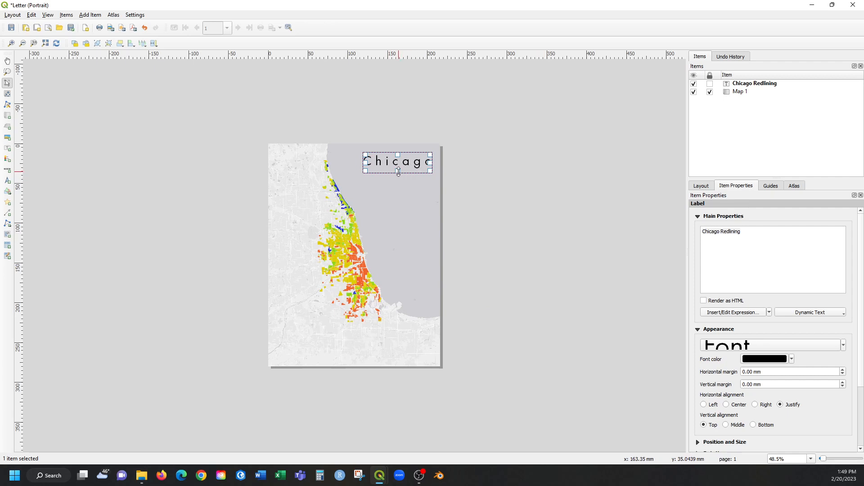
mouse_move(397, 172)
left_mouse_down()
mouse_move(398, 202)
mouse_move(398, 189)
left_mouse_up()
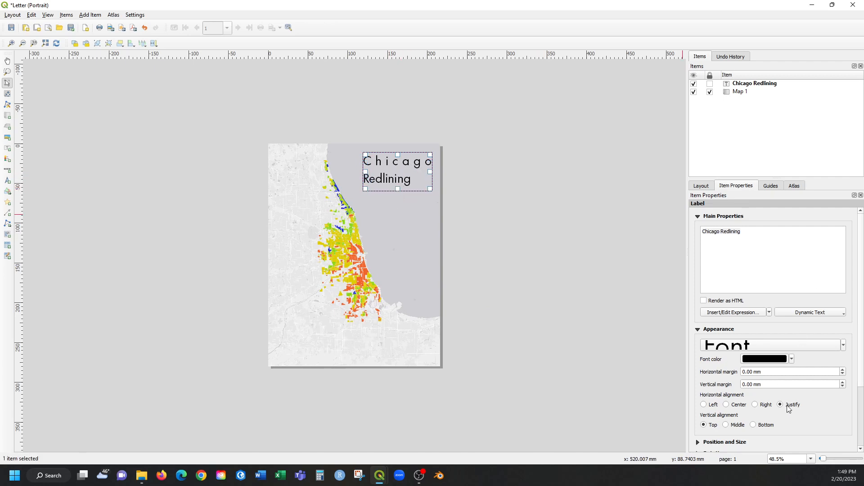
Align the title text horizontally to Center and vertically to Middle, and nudge the label closer to the page's upper right corner.
left_click(727, 405)
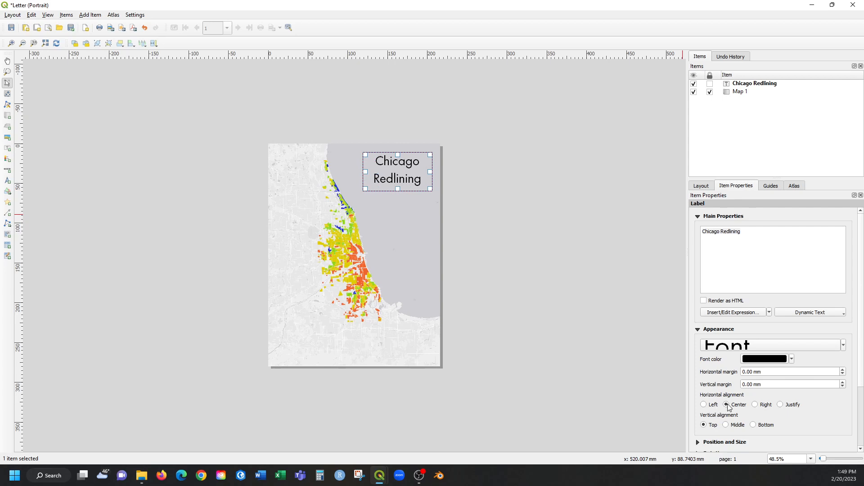
left_click(756, 405)
left_click(712, 405)
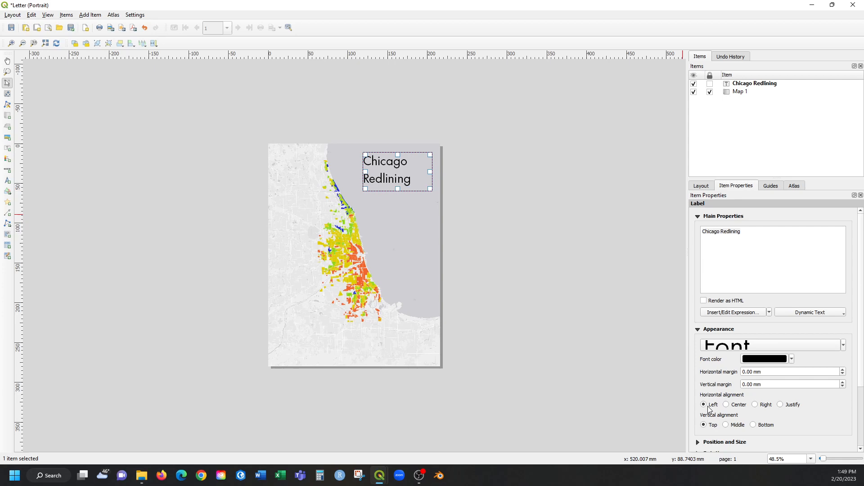
left_click(732, 407)
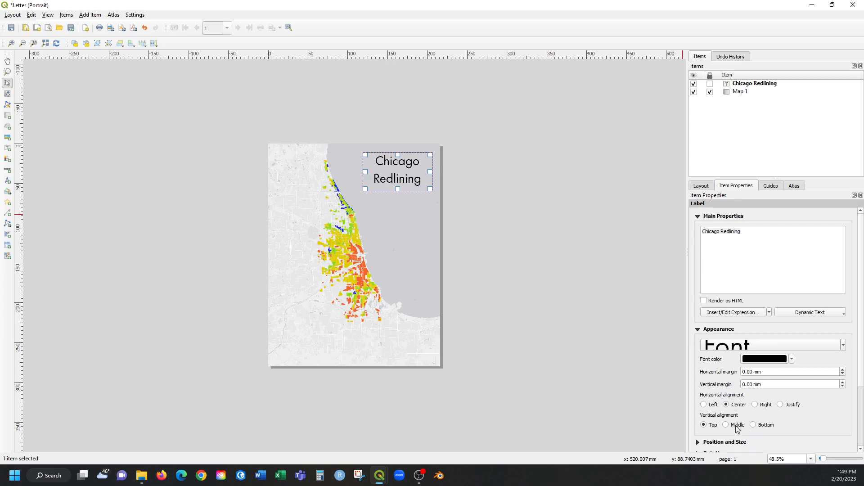
left_click(736, 426)
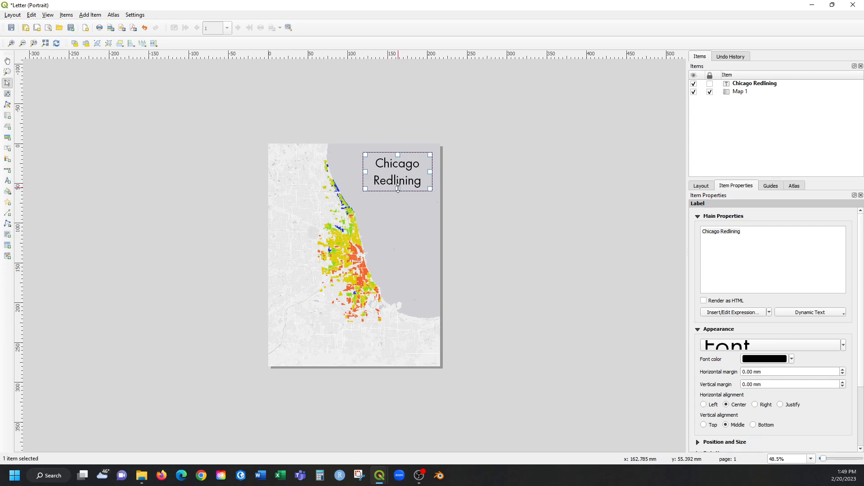
left_click_drag(400, 180, 404, 174)
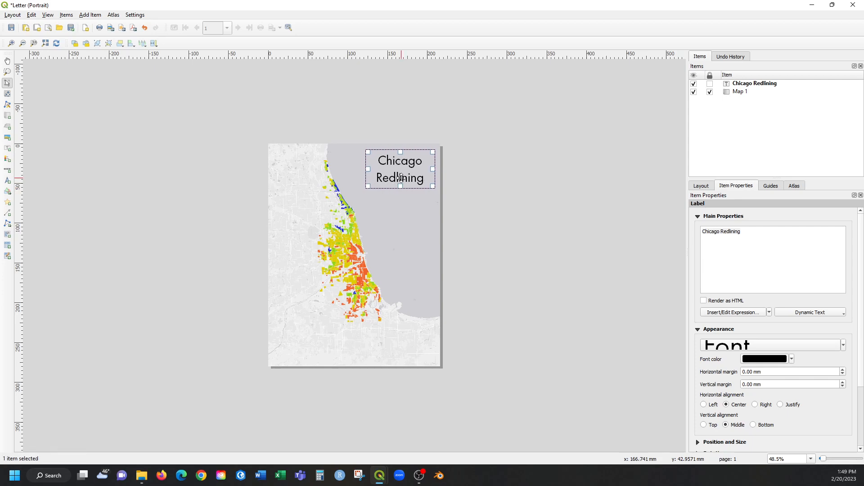
left_click(501, 212)
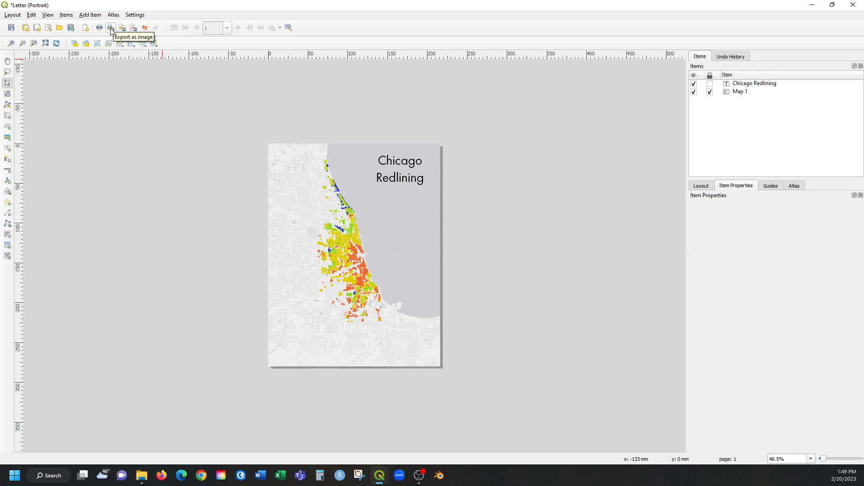
Export the layout as a PDF named RedliningMap_v2 into the Desktop's Module3 folder with the default PDF export options.
left_click(134, 30)
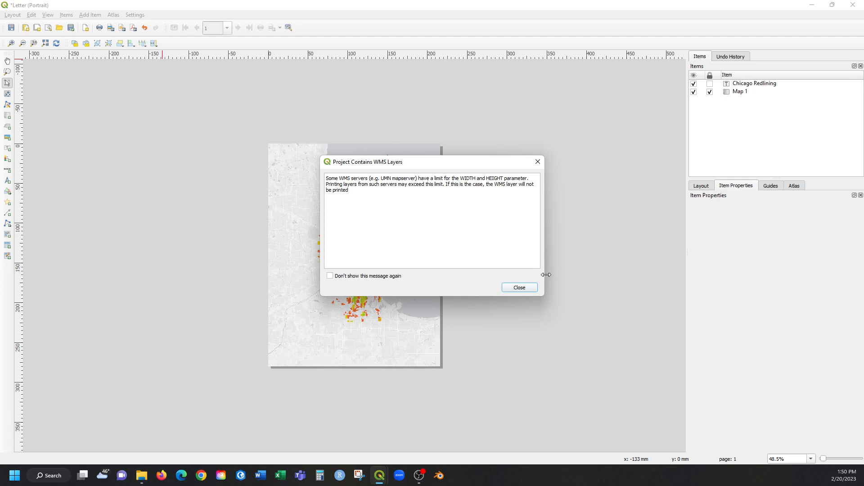
left_click(531, 290)
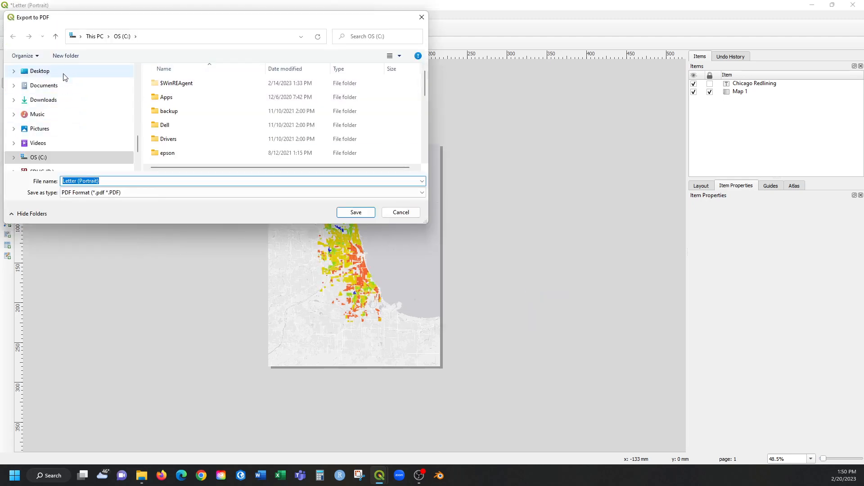
left_click(63, 74)
double_click(222, 113)
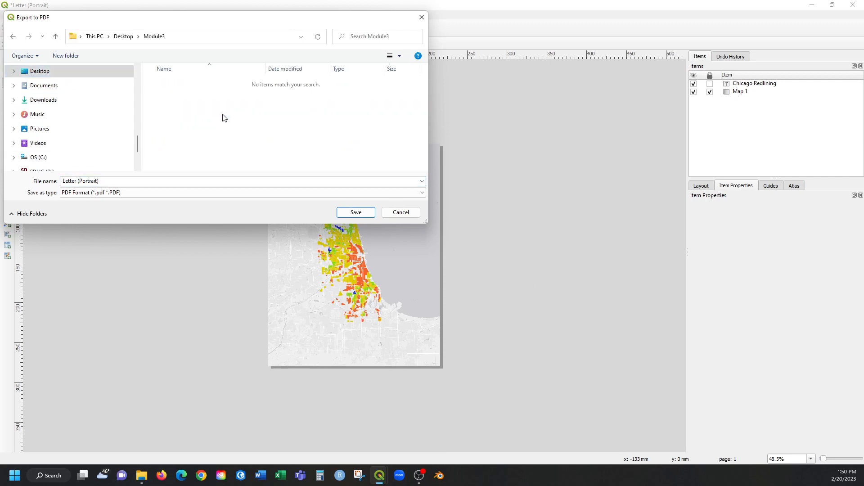
left_click(198, 180)
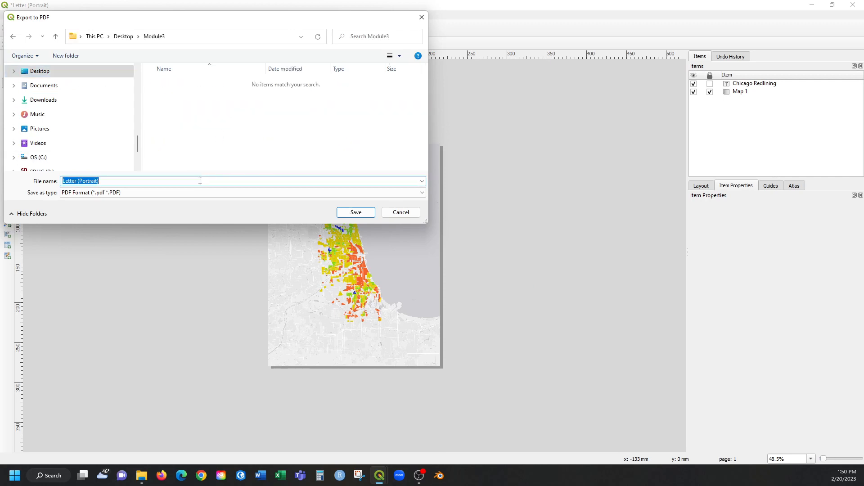
type("RedliningMap_v2")
key("Return")
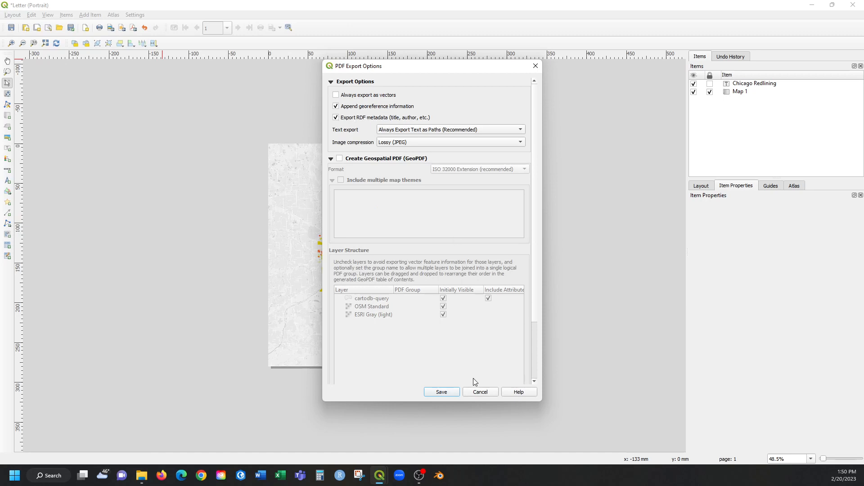
left_click(453, 392)
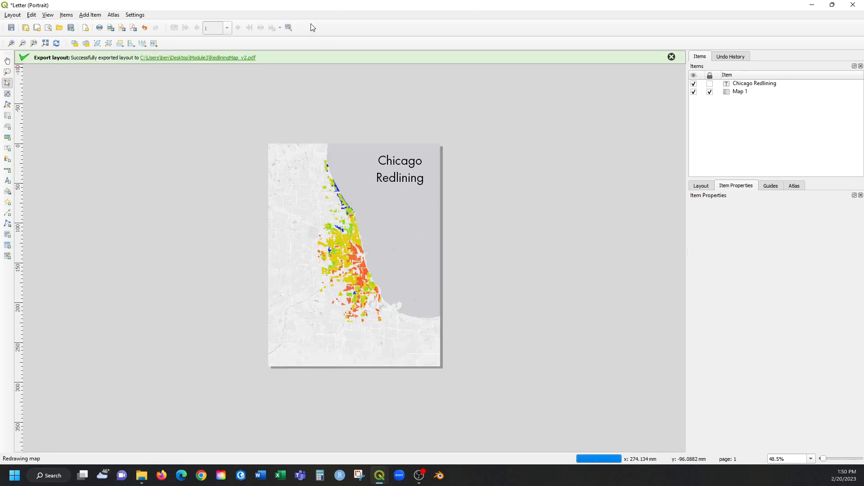
Minimize both QGIS windows and open the exported RedliningMap_v2 PDF from the Module3 folder in Adobe Acrobat.
left_click(812, 5)
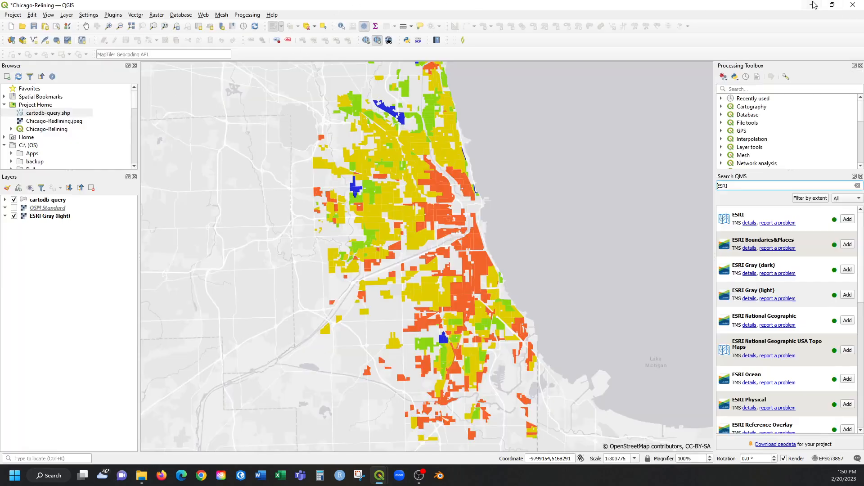
left_click(809, 4)
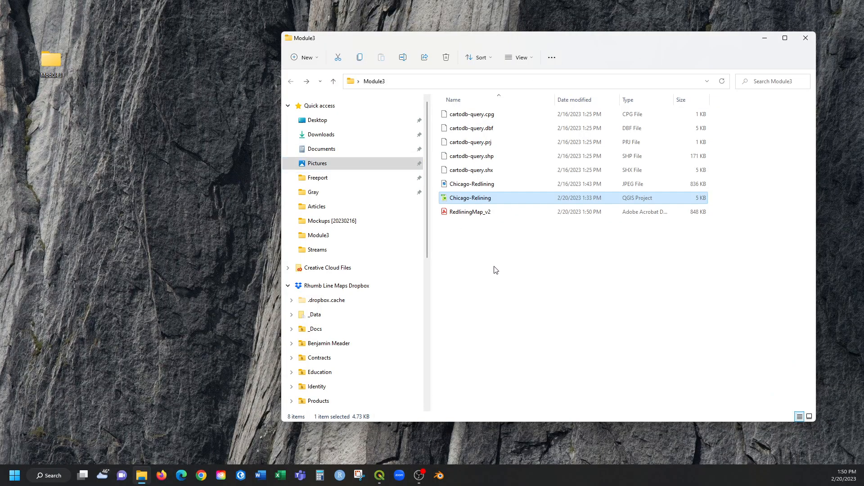
left_click(535, 215)
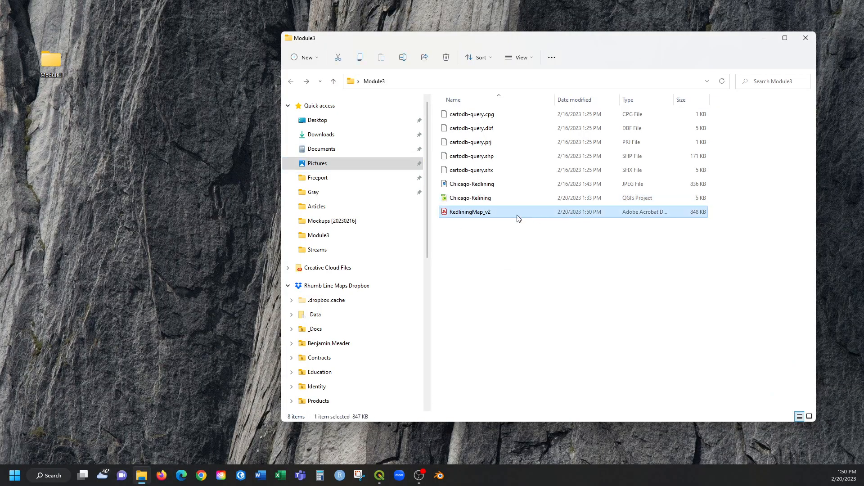
double_click(475, 216)
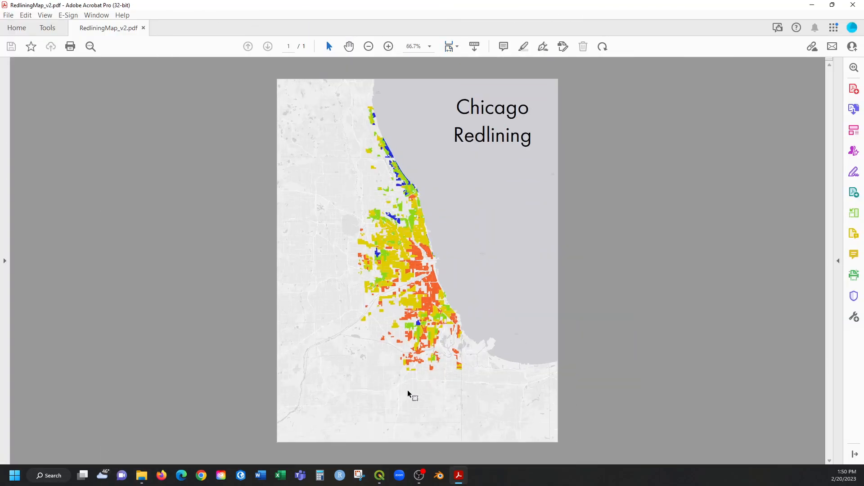
Examine the exported map's detail and full page in a restored, widened Acrobat window, and close the PDF.
scroll(400, 383, "up", 3)
scroll(401, 383, "down", 4)
left_click_drag(174, 6, 203, 17)
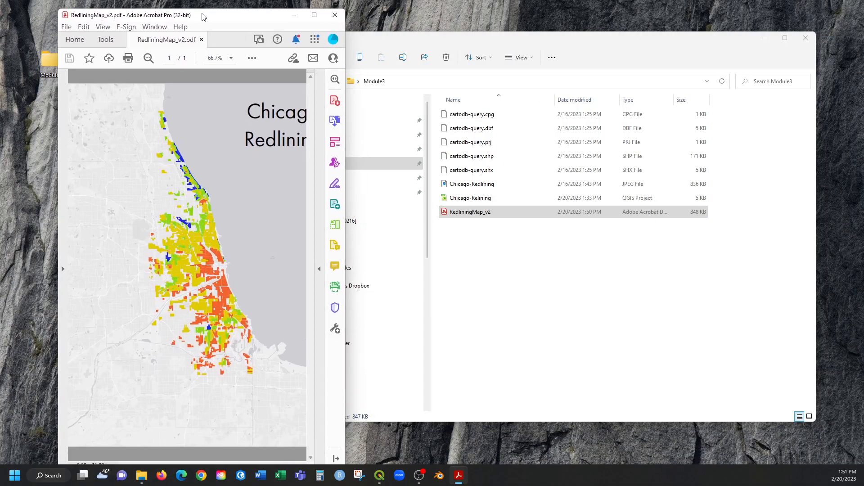
left_click_drag(508, 234, 539, 232)
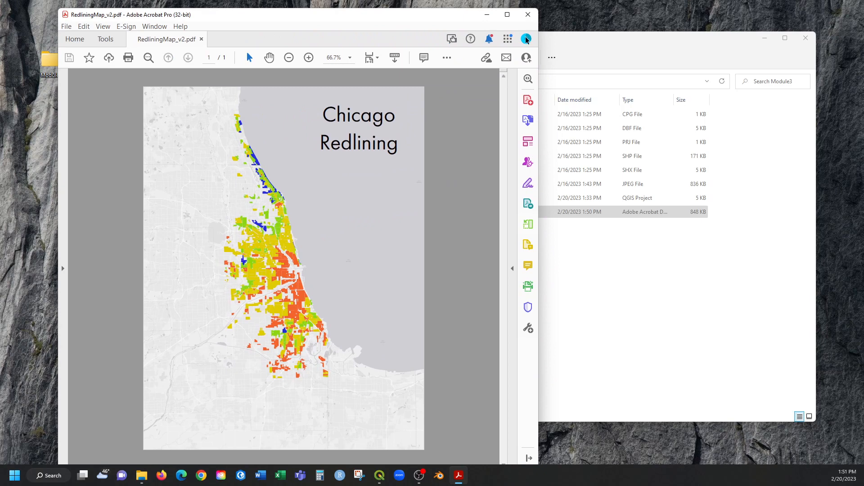
left_click(528, 14)
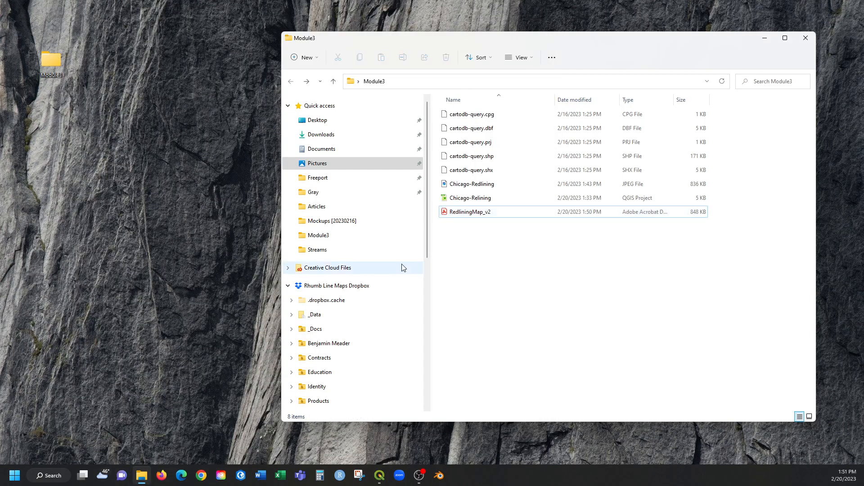
Switch back to the Chicago-Relining project's main QGIS window and show the full extent of the redlining districts.
left_click(466, 301)
left_click_drag(591, 47, 612, 40)
mouse_move(380, 476)
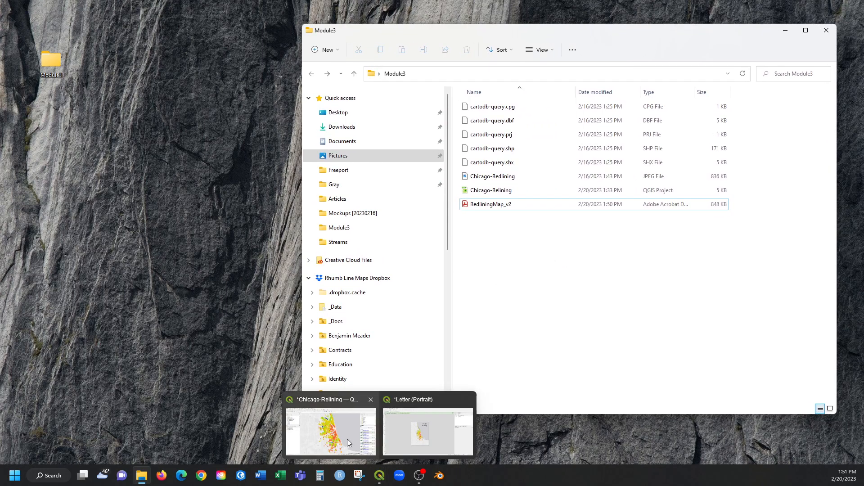
left_click(347, 437)
scroll(364, 280, "down", 1)
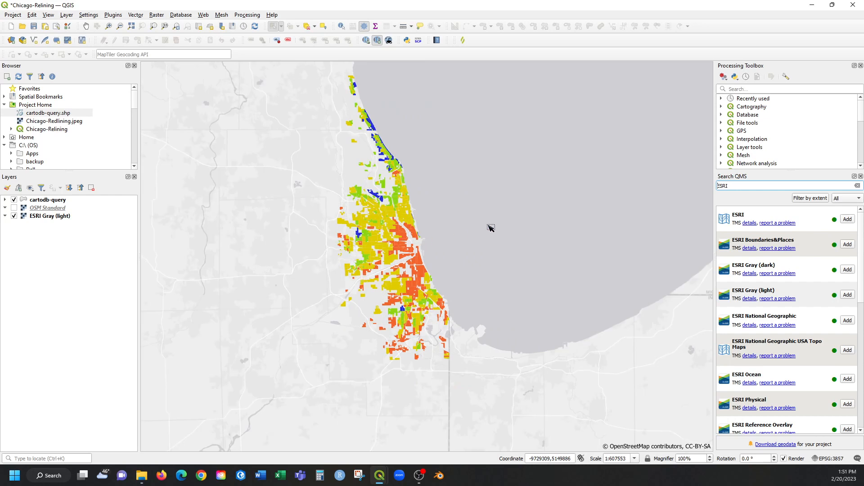